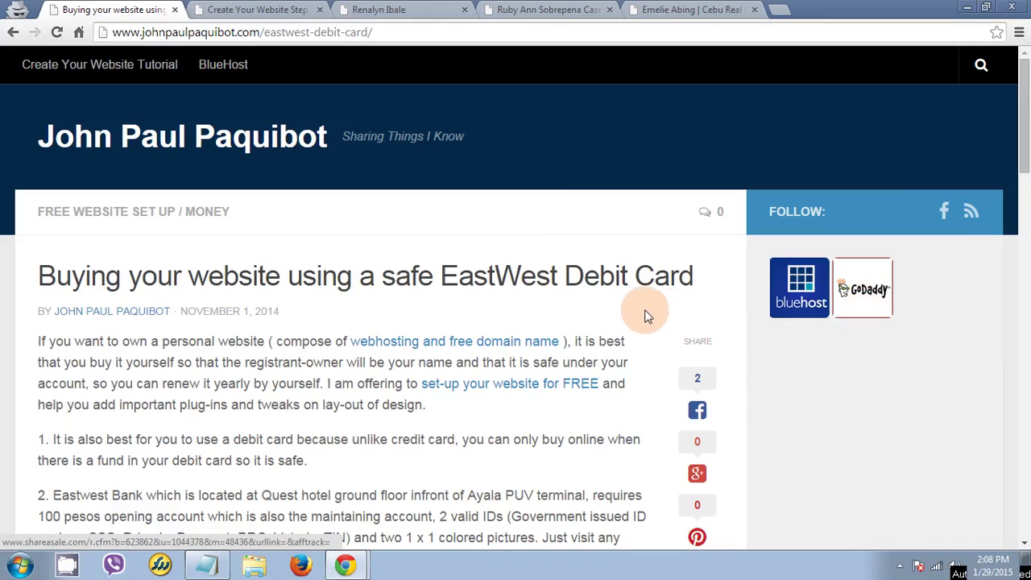
Read the article's points on using an EastWest debit card, including the opening and maintaining account requirements.
double_click(594, 277)
drag(644, 276, 702, 277)
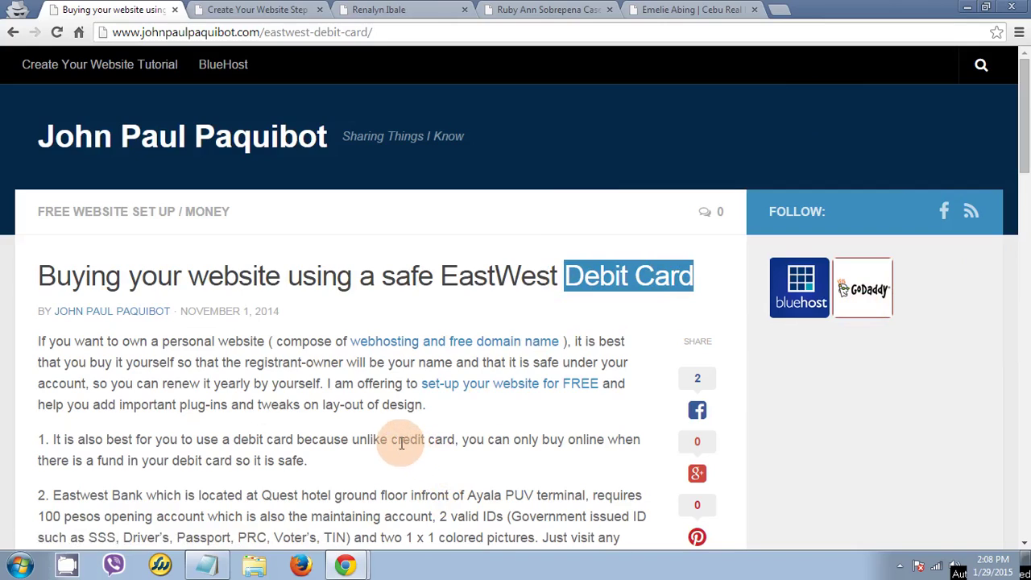
drag(392, 440, 457, 441)
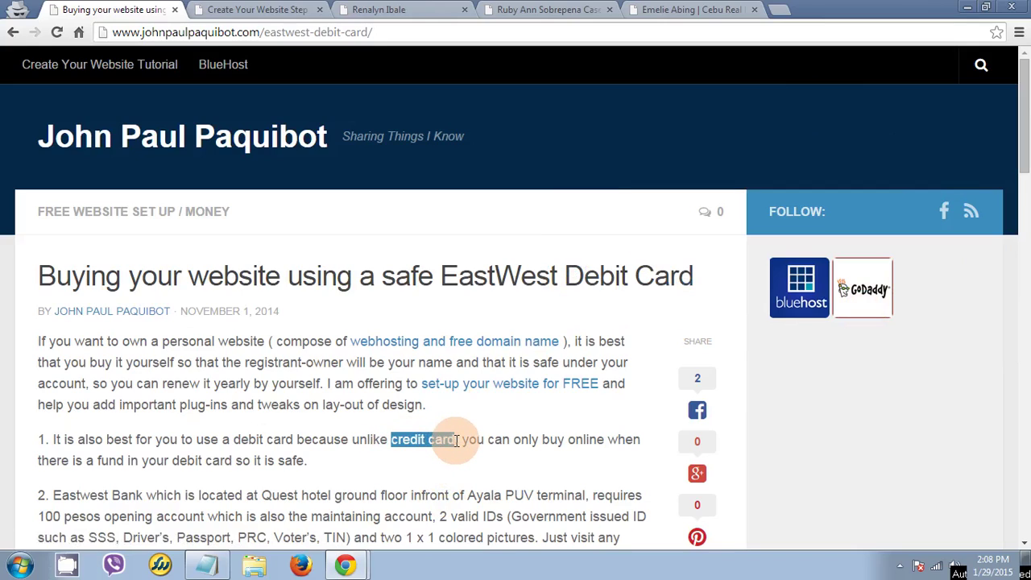
drag(435, 276, 560, 279)
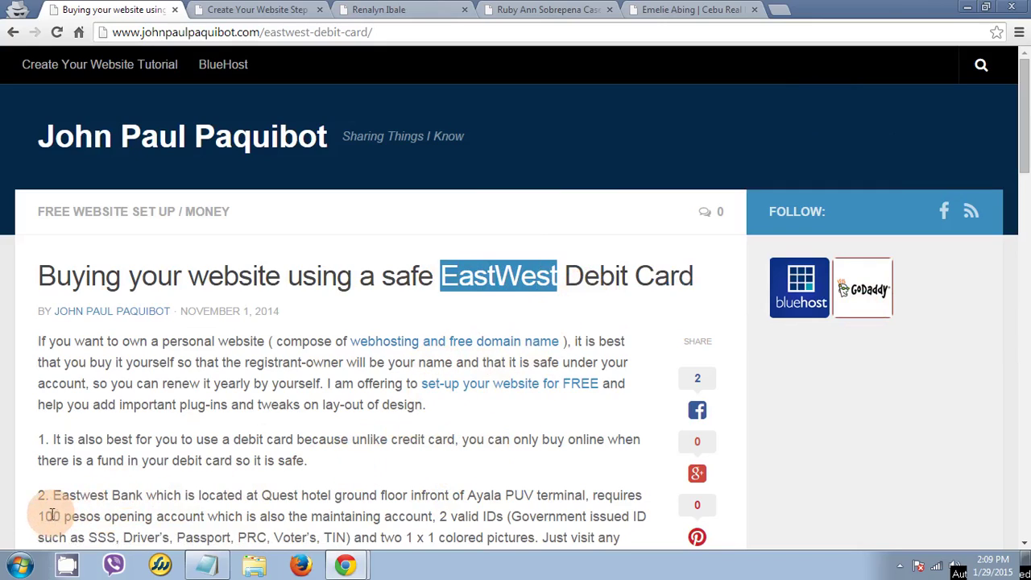
drag(38, 516, 178, 516)
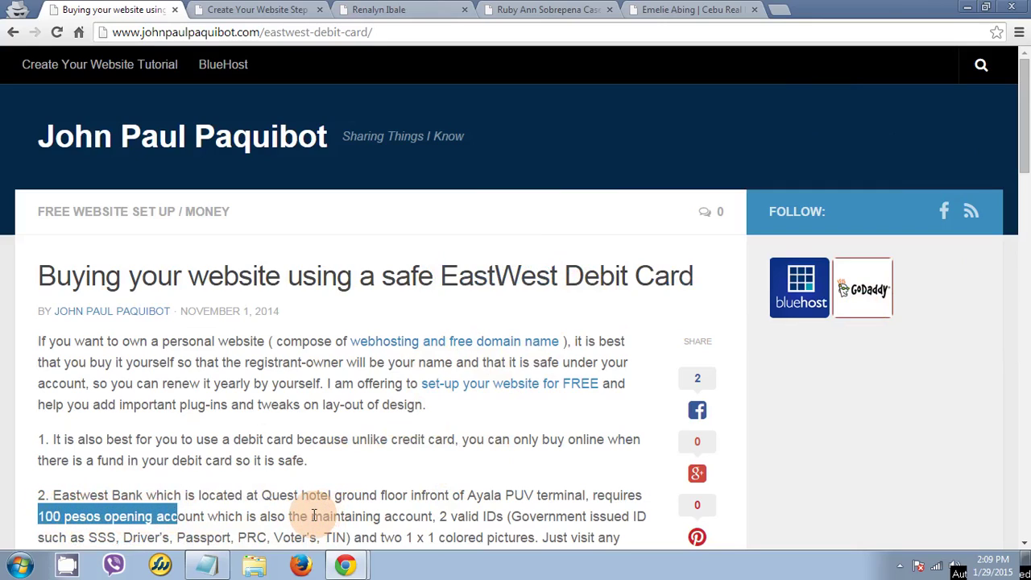
drag(312, 516, 413, 516)
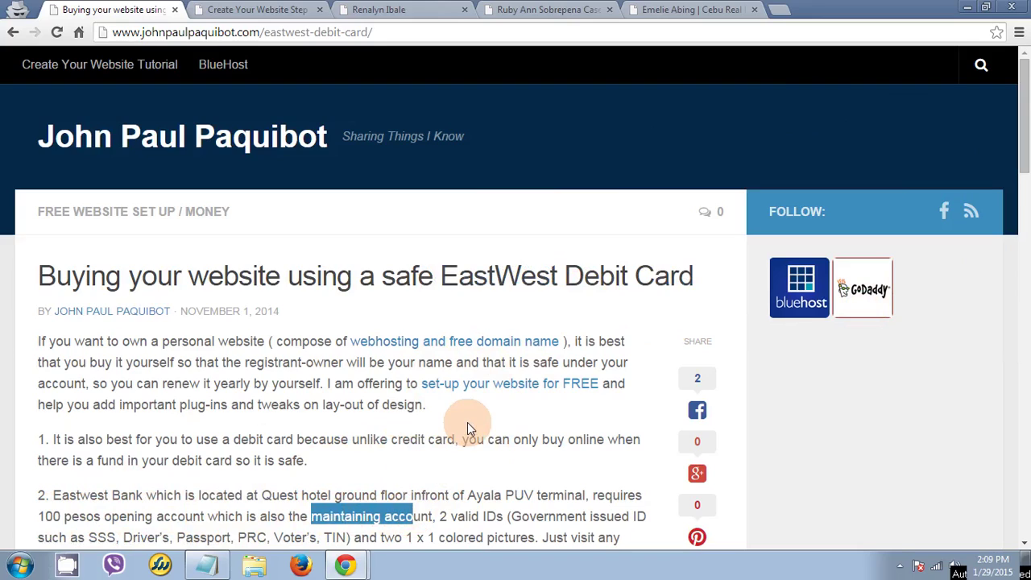
Examine the article's map for the EastWest bank branch at Quest Hotel and review the ID requirements.
scroll(467, 422, down, 2)
scroll(524, 357, down, 4)
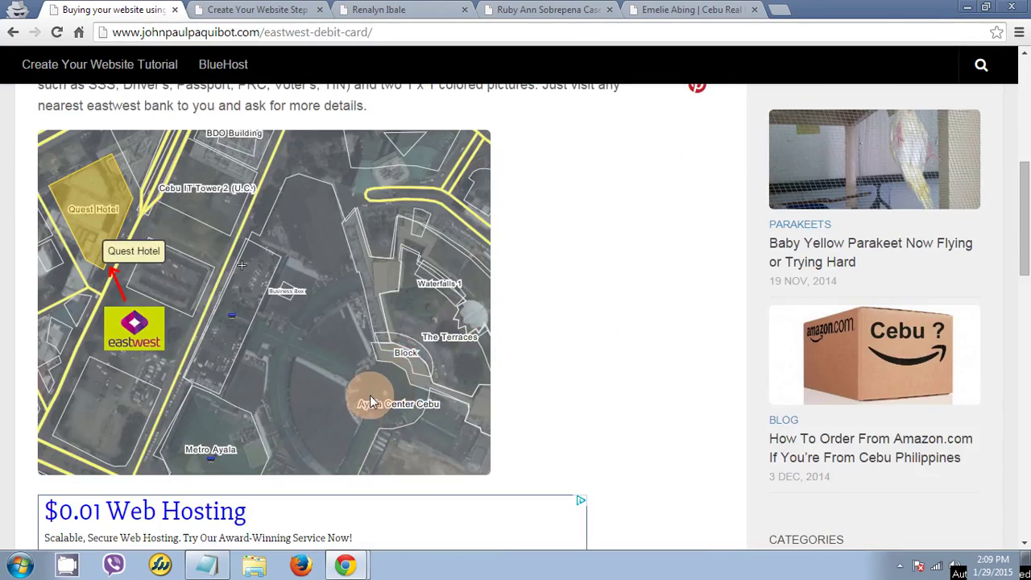
scroll(370, 395, up, 1)
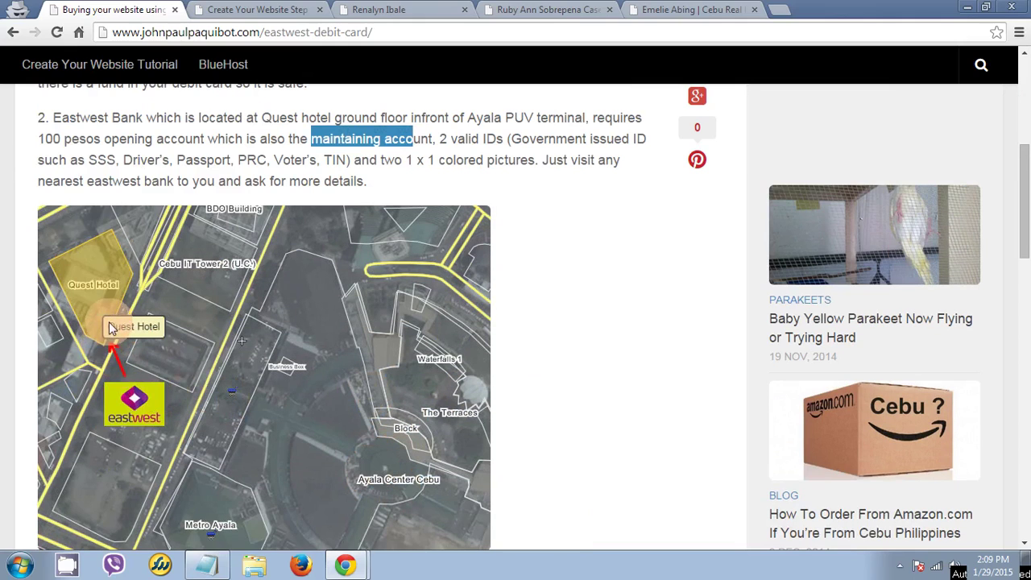
scroll(620, 294, up, 2)
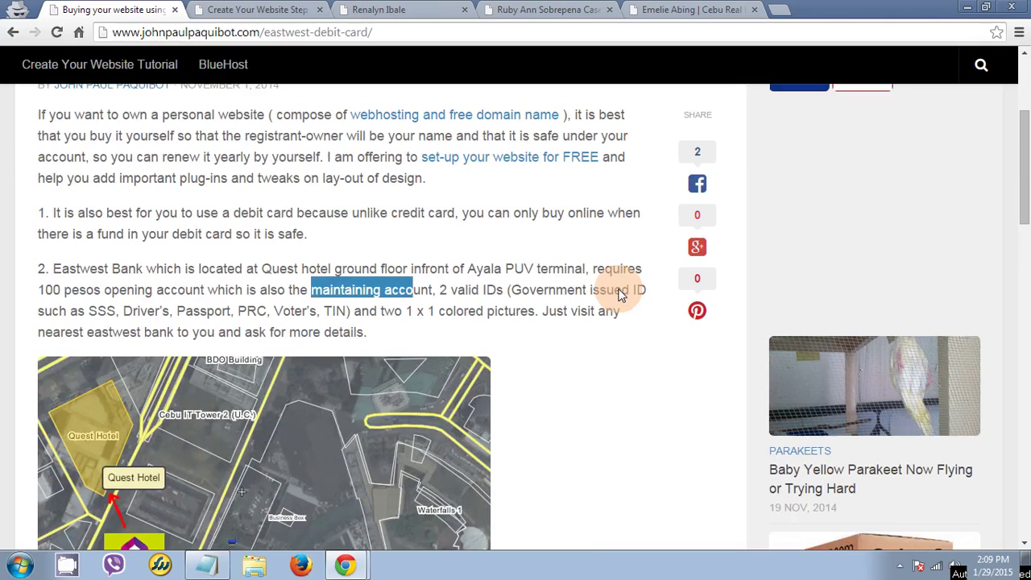
scroll(620, 289, up, 3)
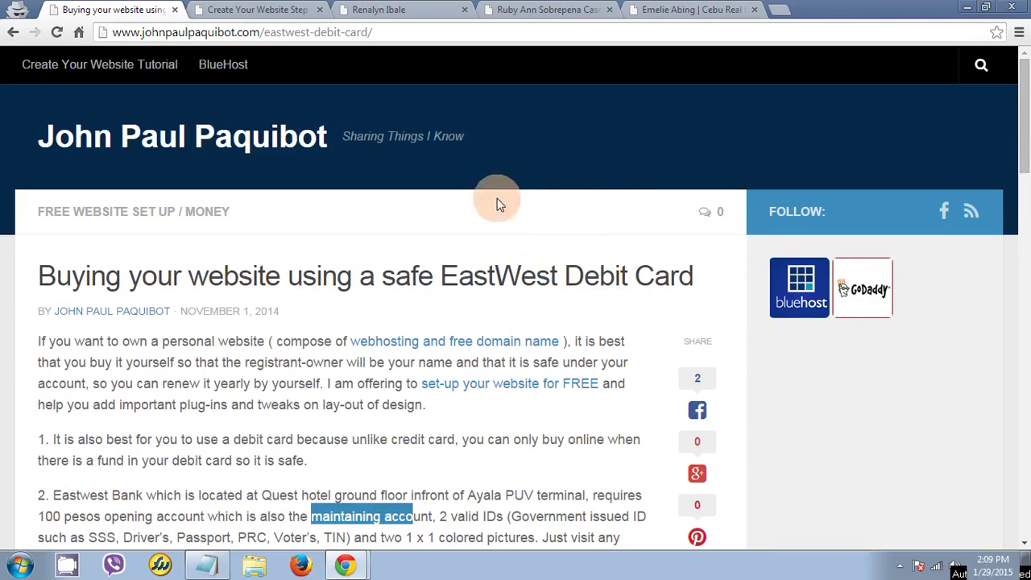
View the three example personal websites already open and examine the domain name in each address.
click(412, 11)
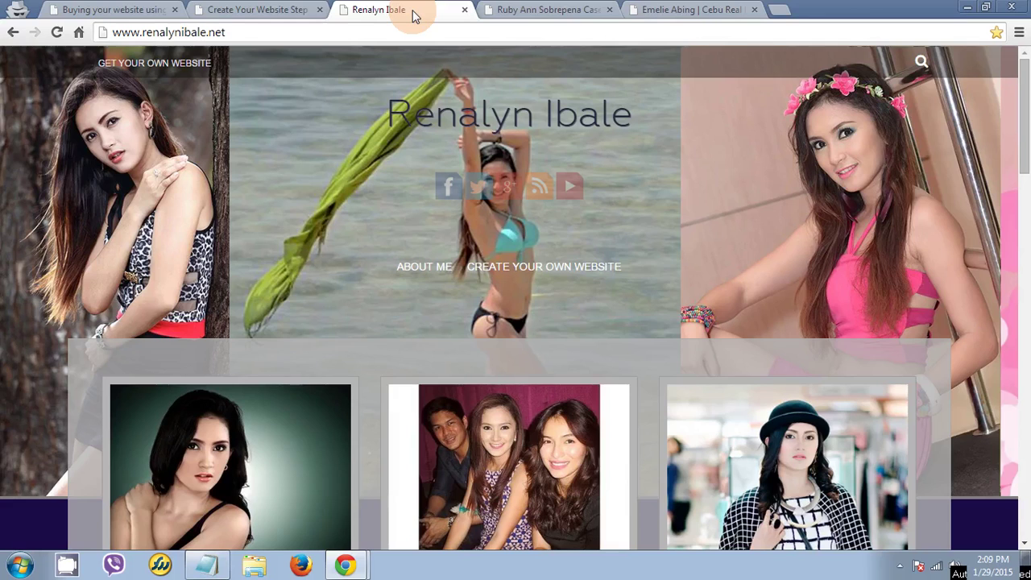
drag(265, 33, 144, 32)
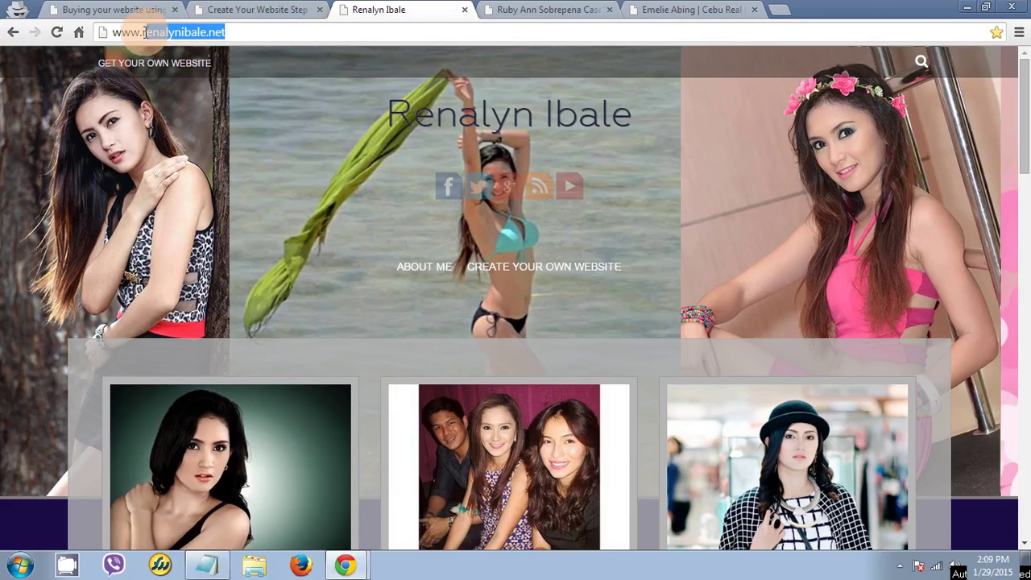
click(506, 11)
drag(244, 32, 143, 33)
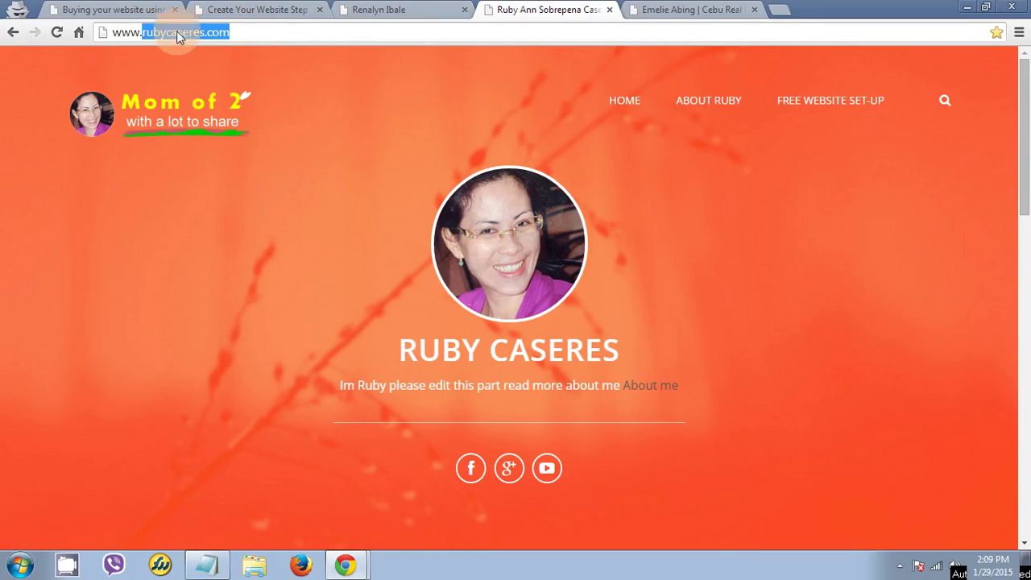
click(693, 11)
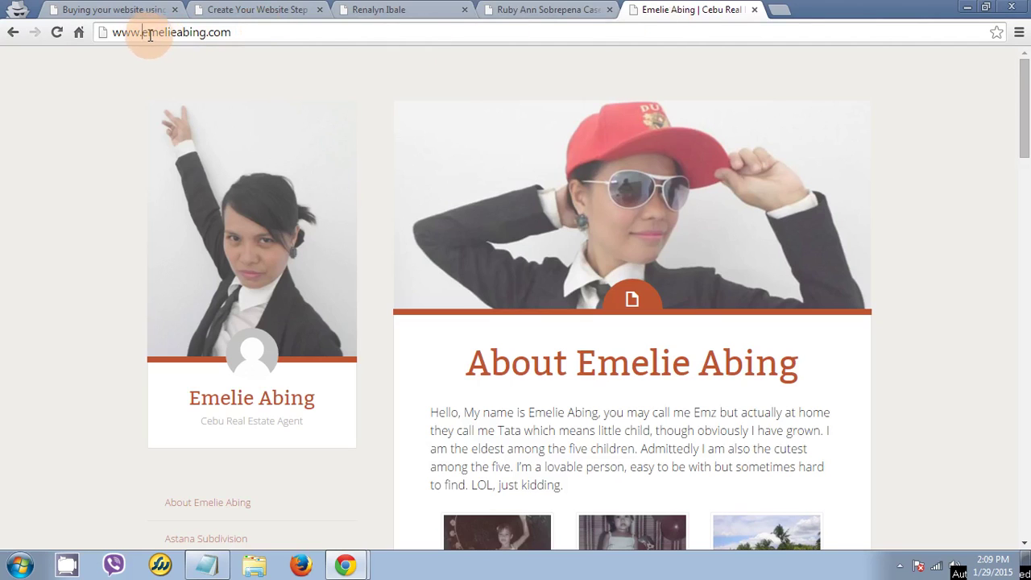
drag(143, 32, 232, 32)
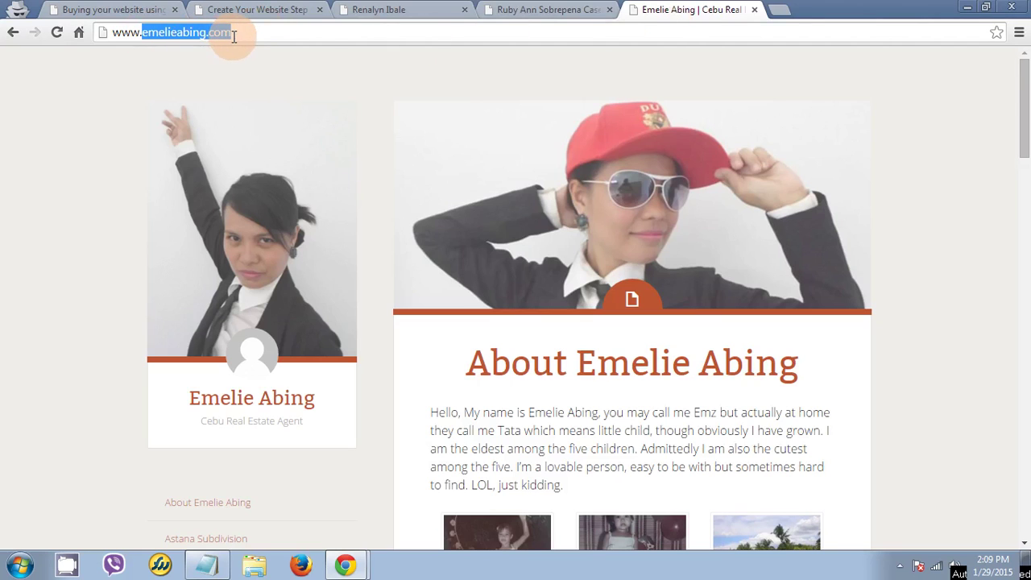
Return to the debit card article, open GoDaddy from its link, and go to the Web Hosting page.
click(153, 9)
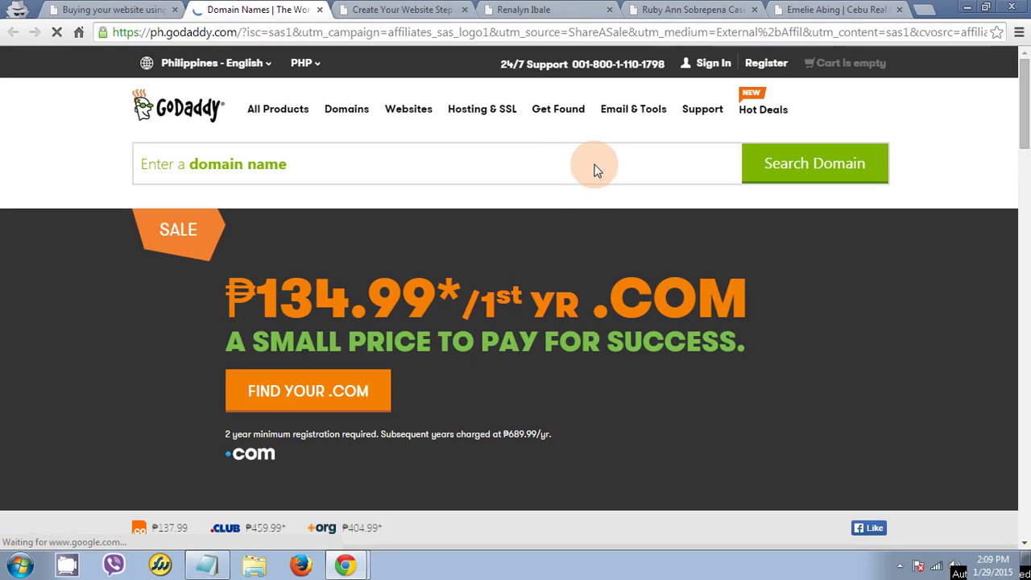
click(479, 115)
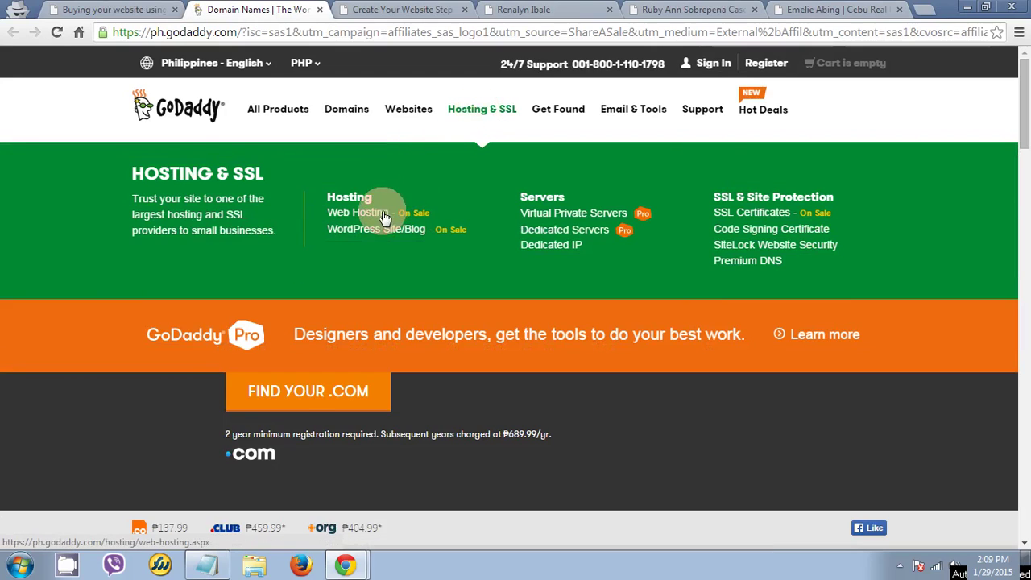
click(367, 219)
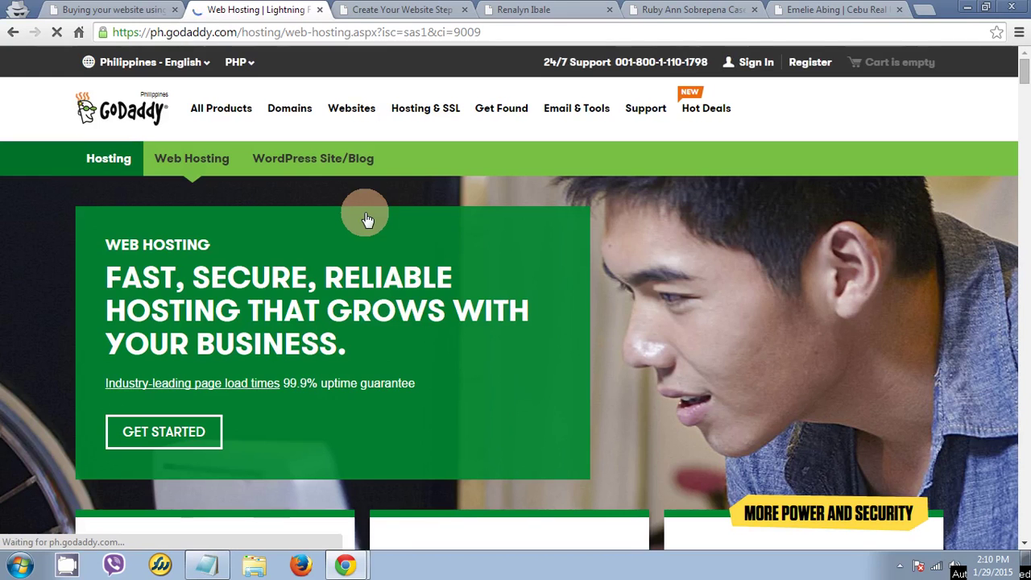
Examine the Economy hosting plan's monthly price, website allowance, storage, bandwidth, email addresses and free domain offer.
scroll(366, 223, down, 4)
scroll(363, 226, down, 2)
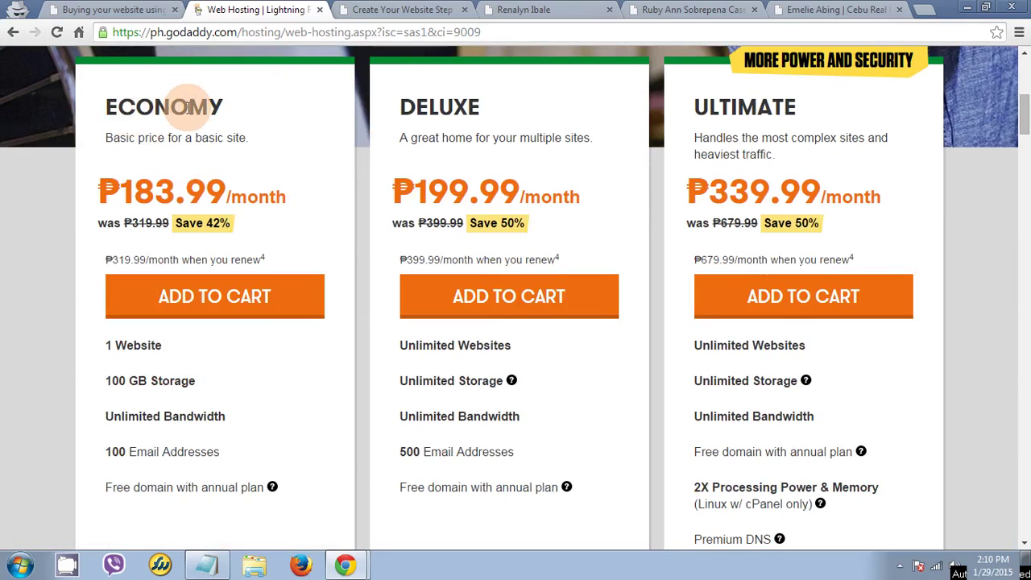
drag(119, 188, 168, 190)
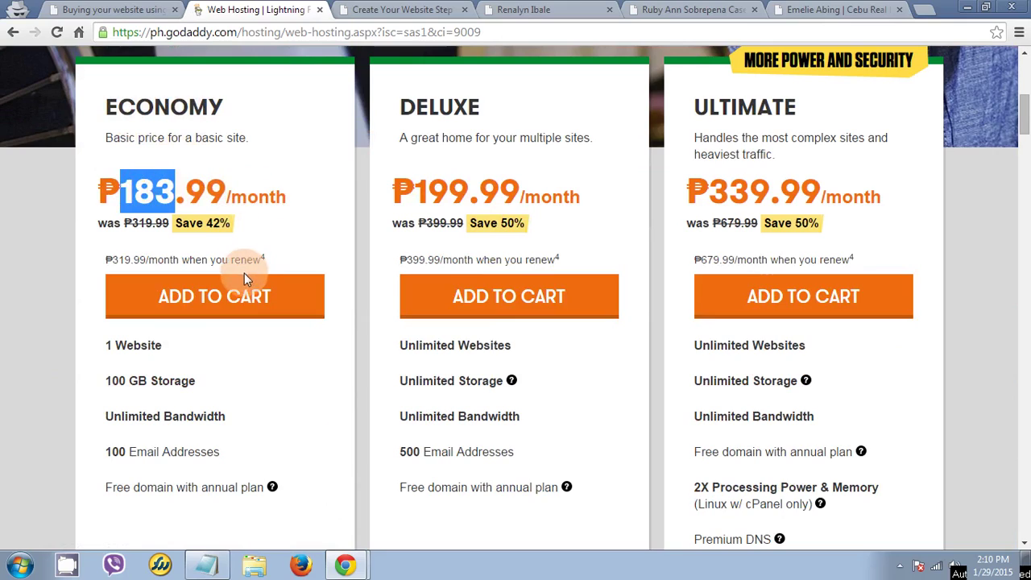
drag(107, 345, 155, 346)
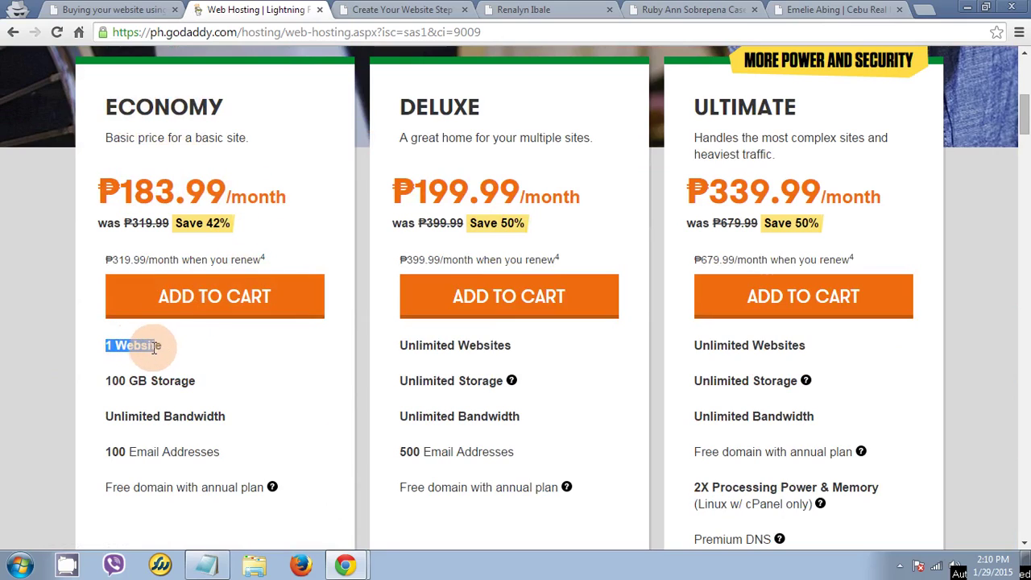
drag(111, 378, 188, 378)
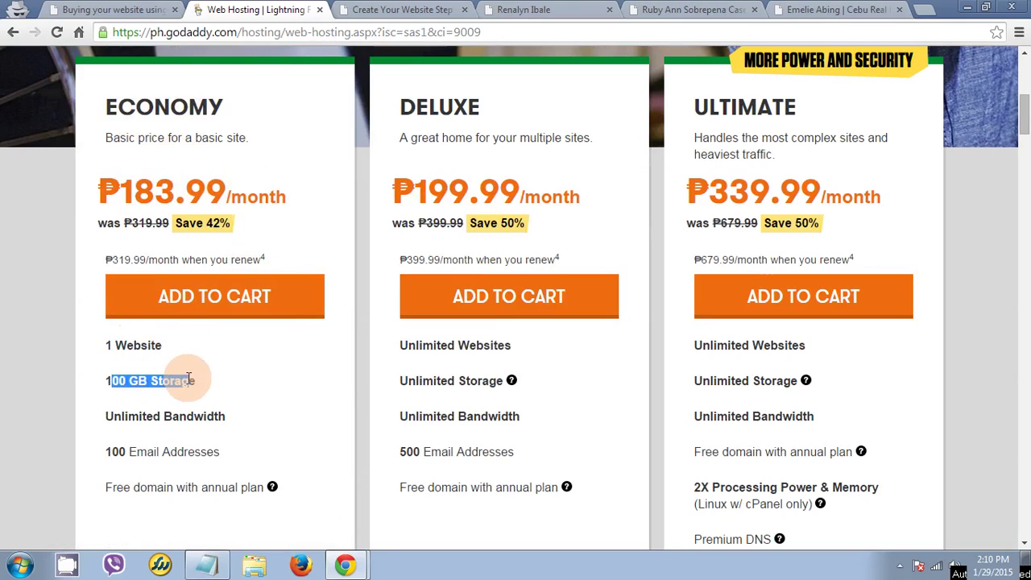
drag(105, 416, 190, 416)
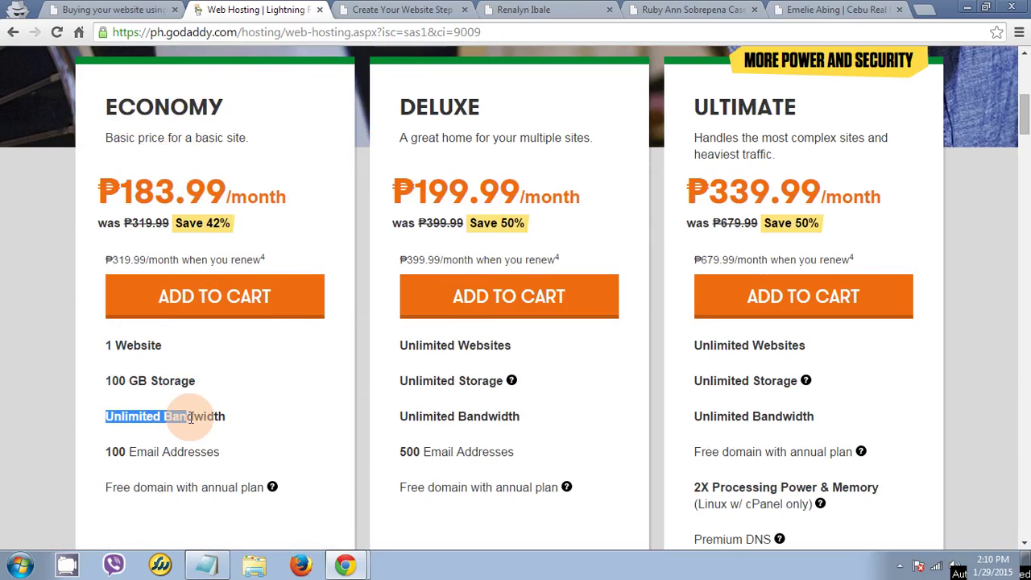
drag(111, 452, 162, 452)
drag(134, 487, 170, 488)
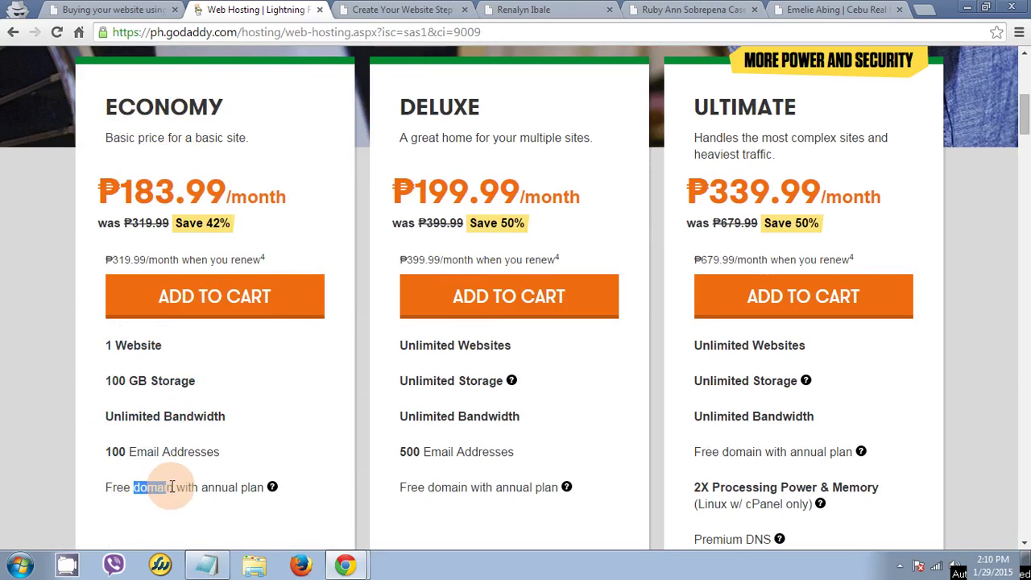
Add the Economy hosting plan to the cart and continue with 12 months, Linux with cPanel, and no SSL or SiteLock add-ons.
click(216, 308)
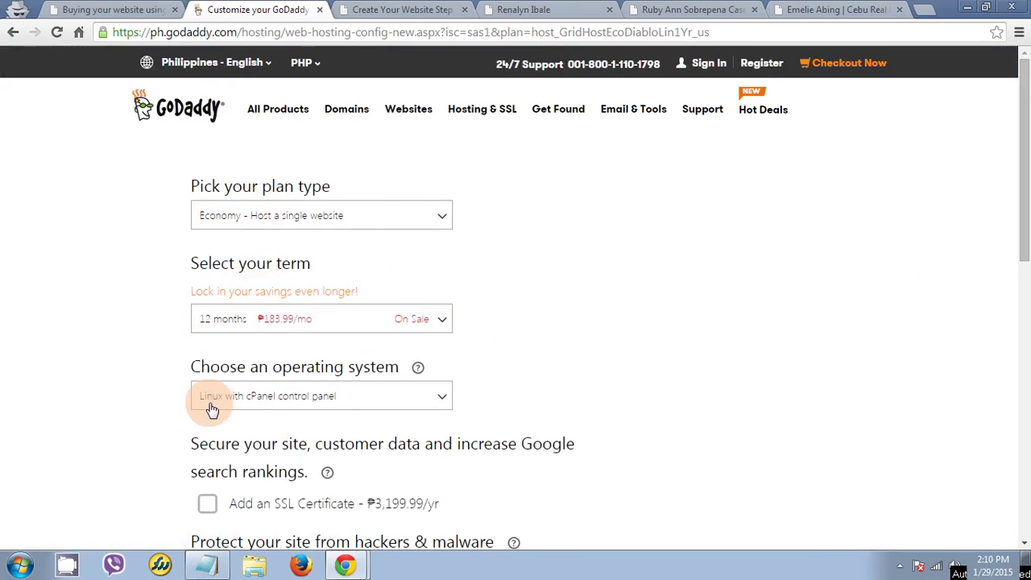
scroll(216, 407, down, 2)
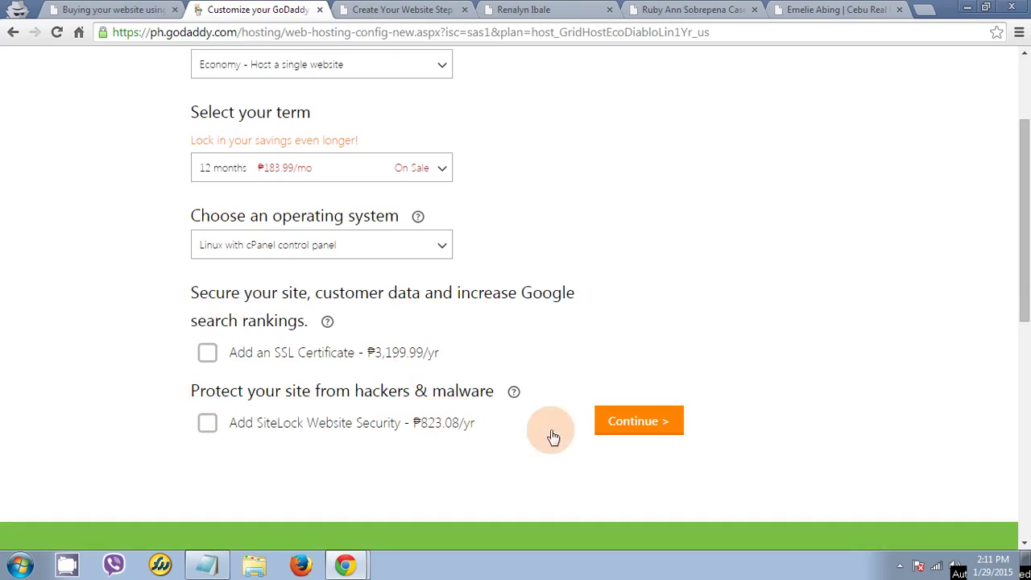
click(637, 427)
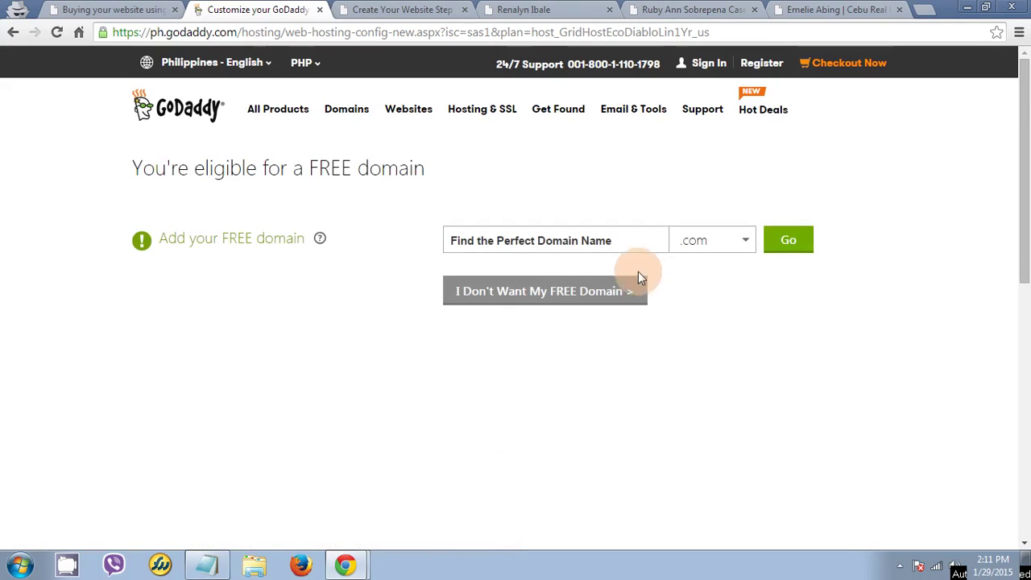
Search for johndoemars with the .com extension as the free domain and add it to the order.
click(489, 238)
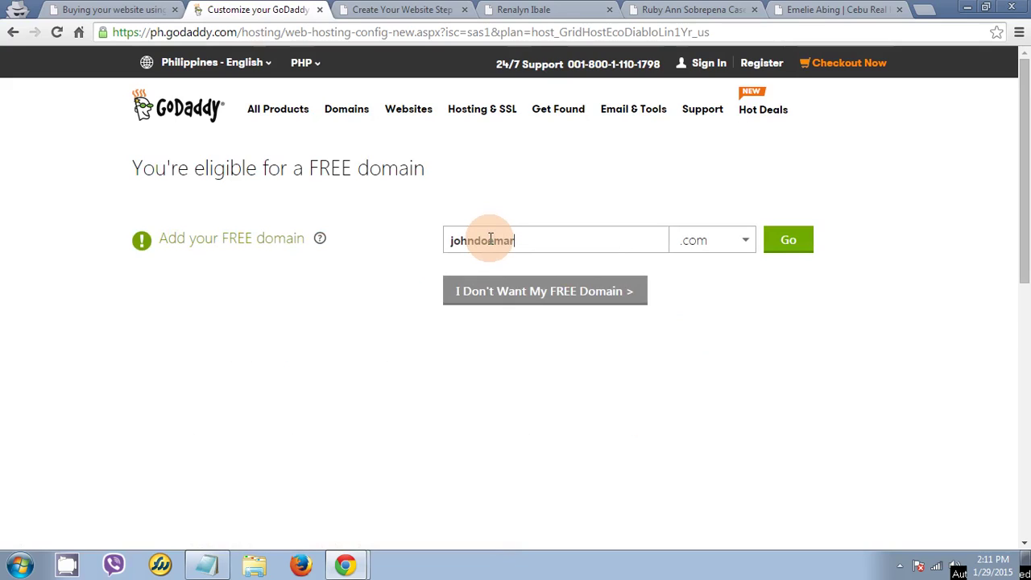
click(789, 241)
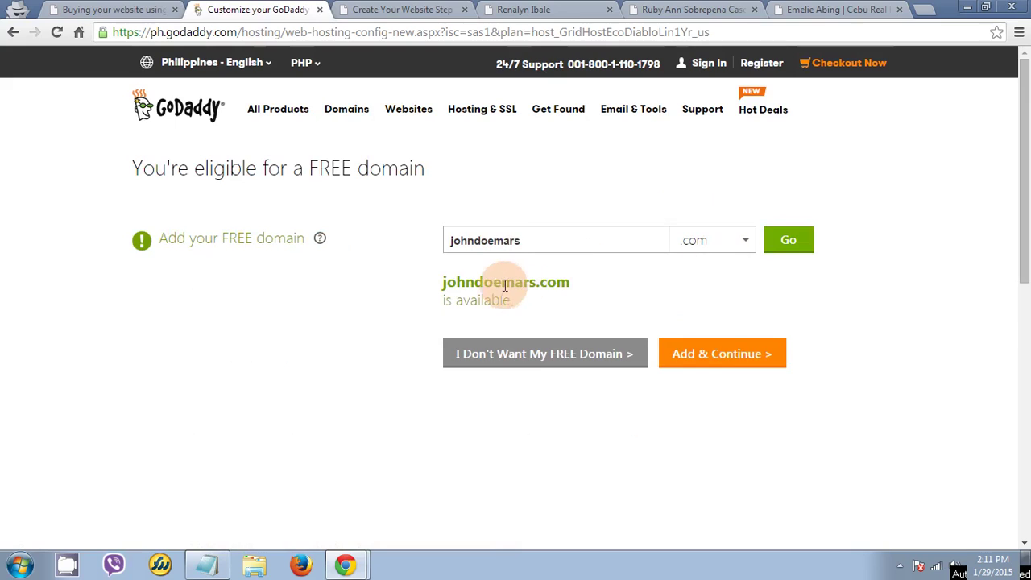
drag(466, 282, 547, 282)
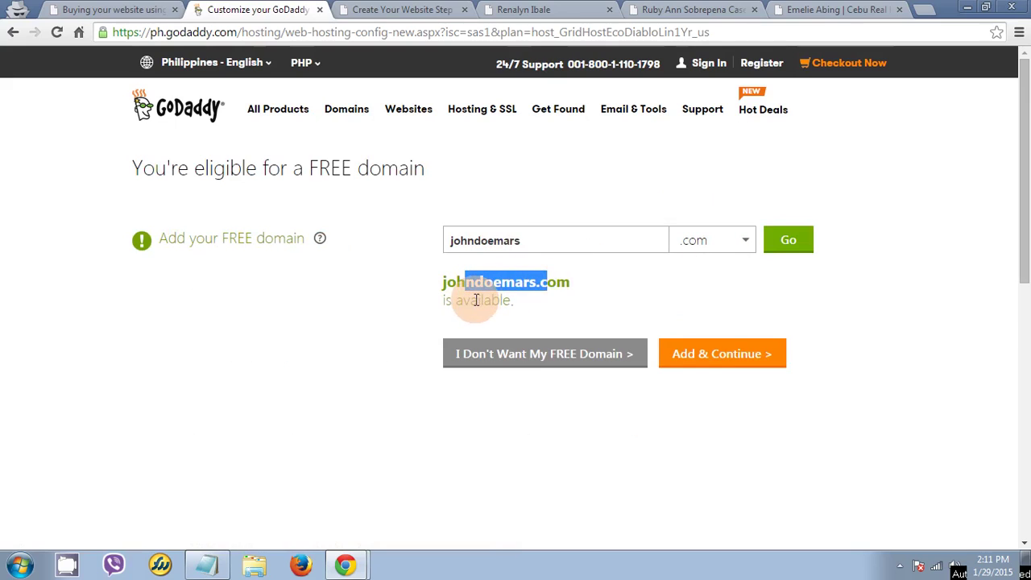
click(710, 362)
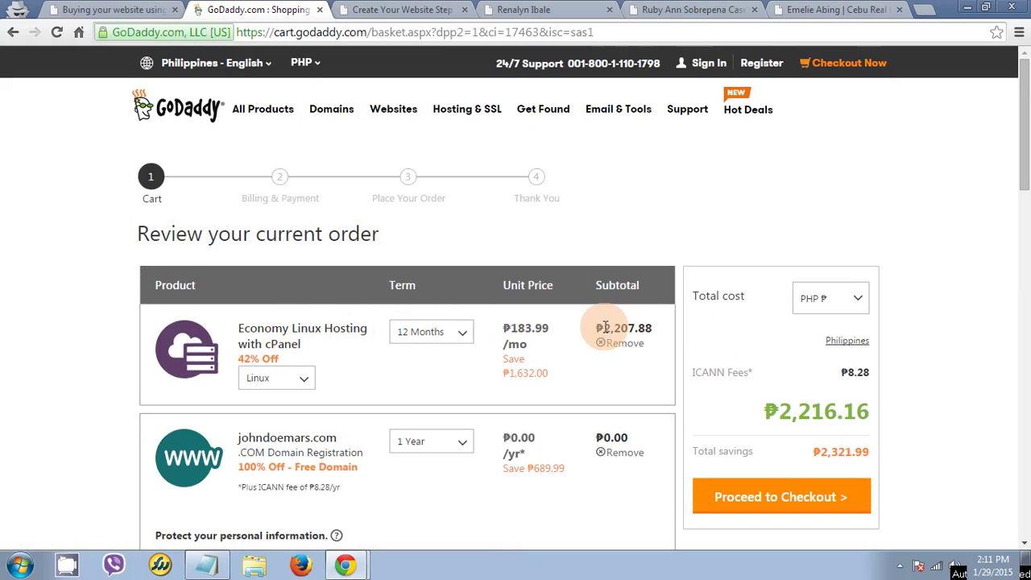
Review the cart's hosting unit price and subtotal, the domain's subtotal, and the registered domain name.
drag(513, 324, 557, 327)
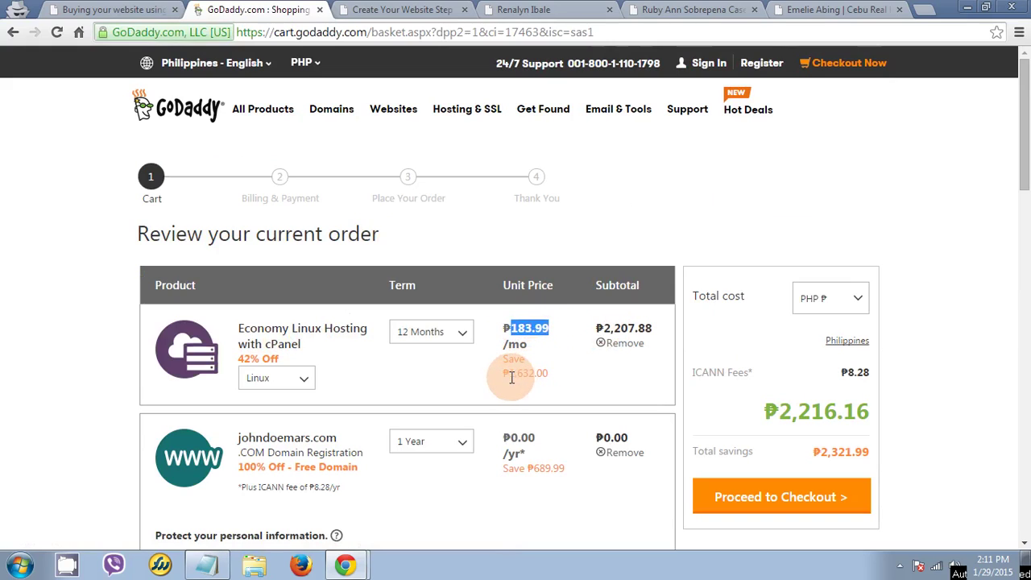
drag(604, 328, 654, 329)
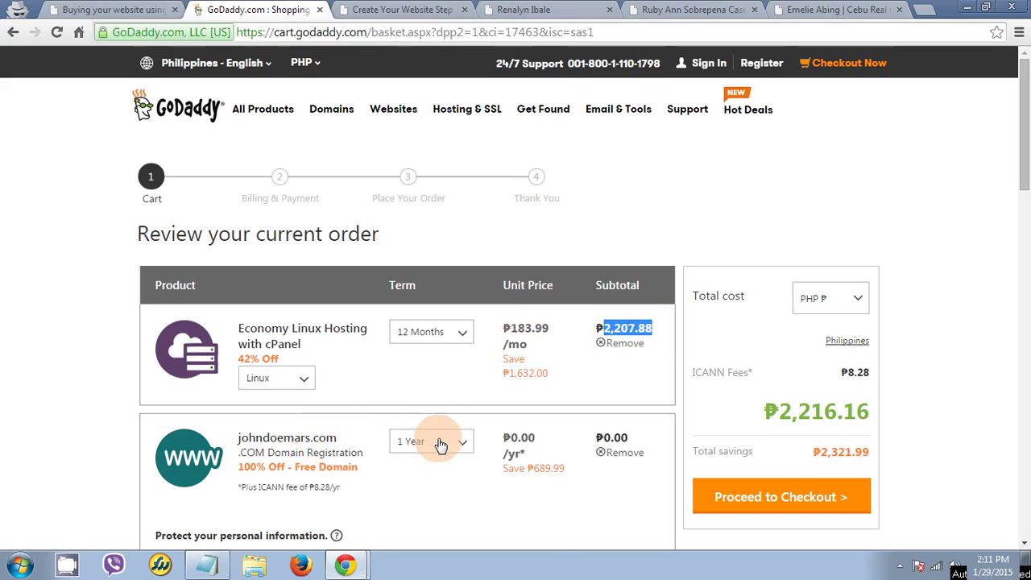
double_click(610, 437)
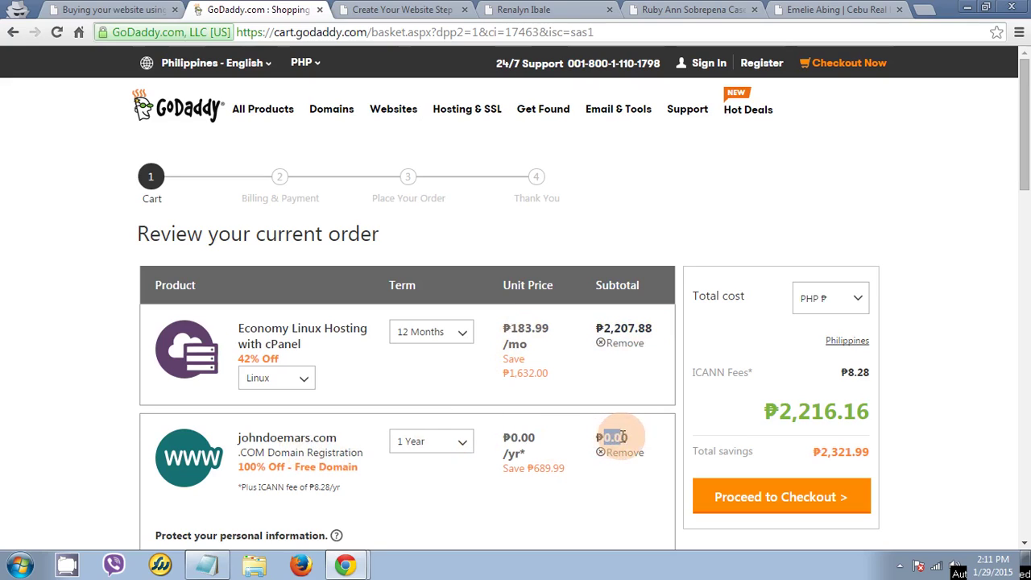
scroll(529, 452, down, 1)
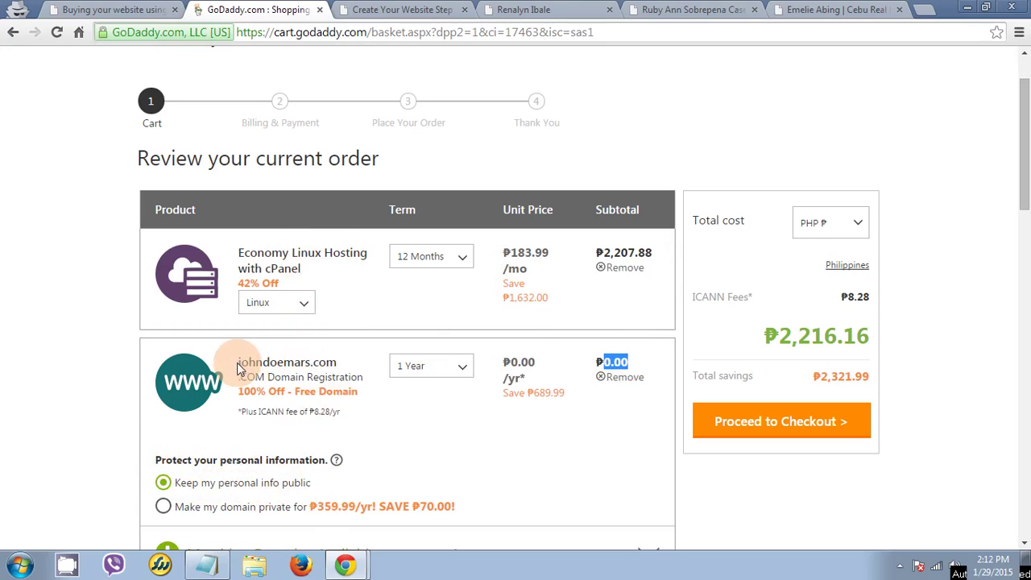
drag(238, 362, 335, 360)
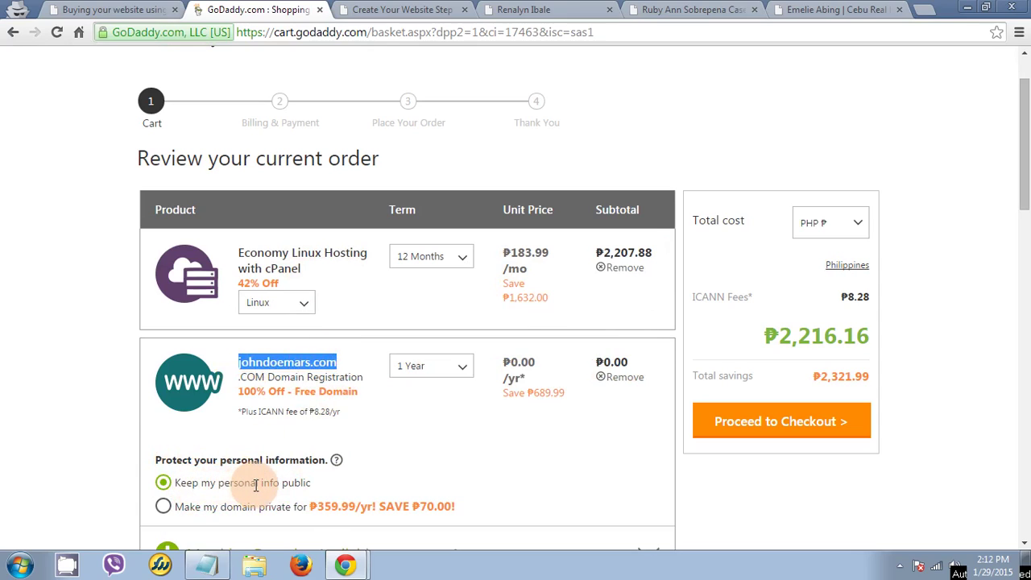
Review the cart's registered domain name, the yearly price of making the domain private, and the order's total cost.
click(270, 362)
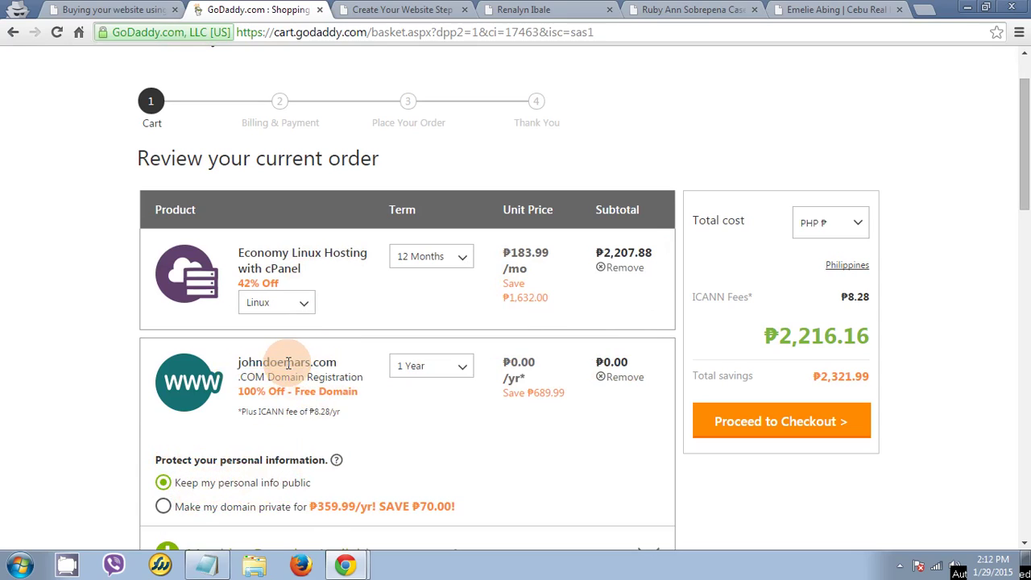
drag(239, 363, 338, 361)
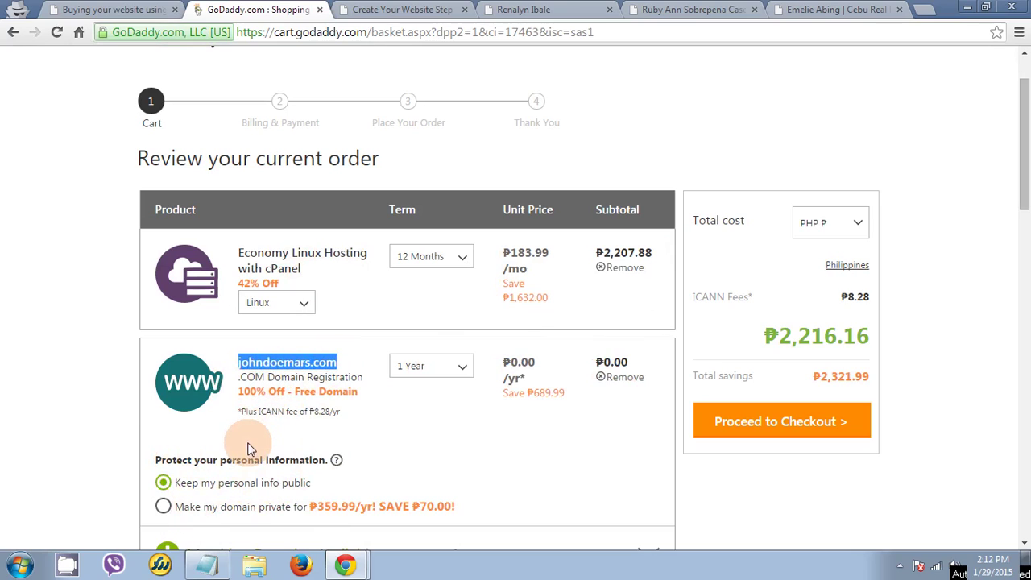
scroll(249, 443, down, 1)
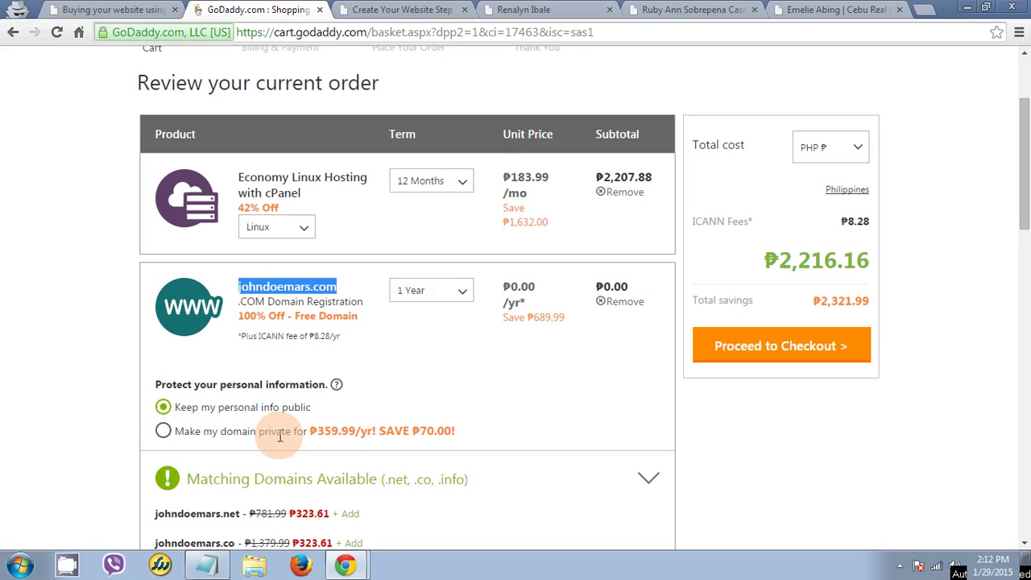
drag(318, 431, 338, 430)
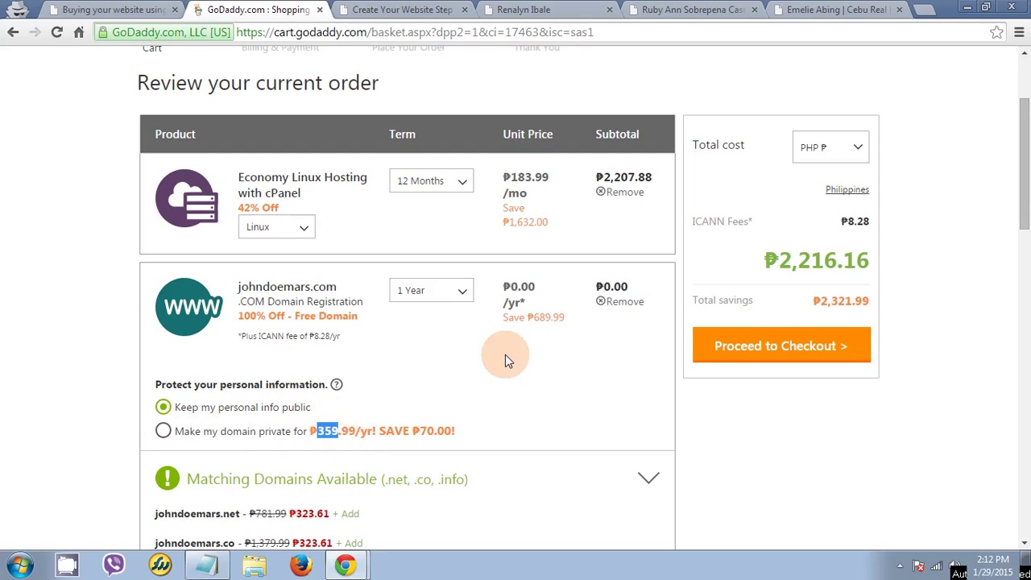
scroll(667, 371, up, 2)
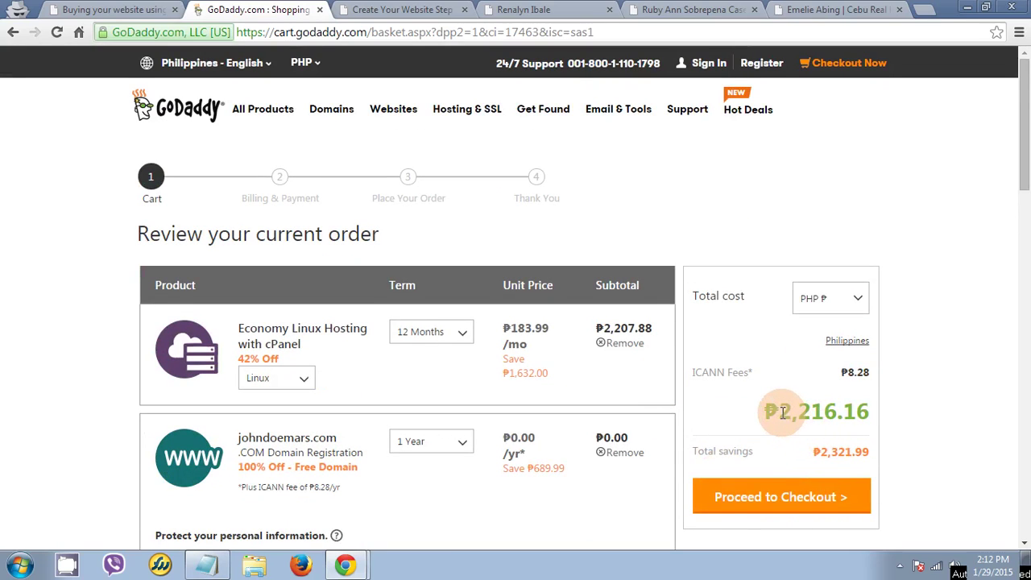
drag(770, 414, 865, 412)
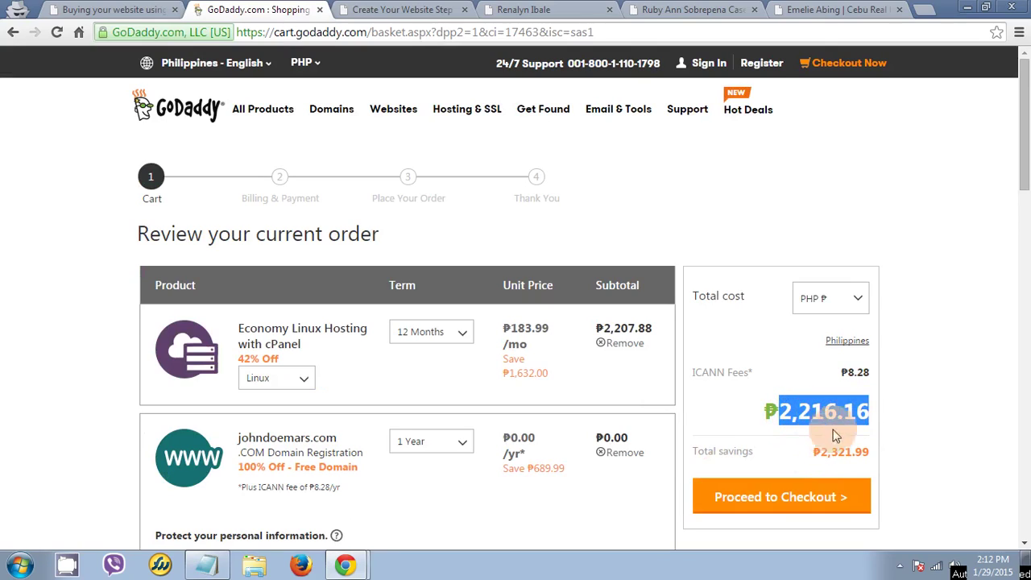
Proceed to checkout as a new customer and review the required billing information fields.
click(778, 504)
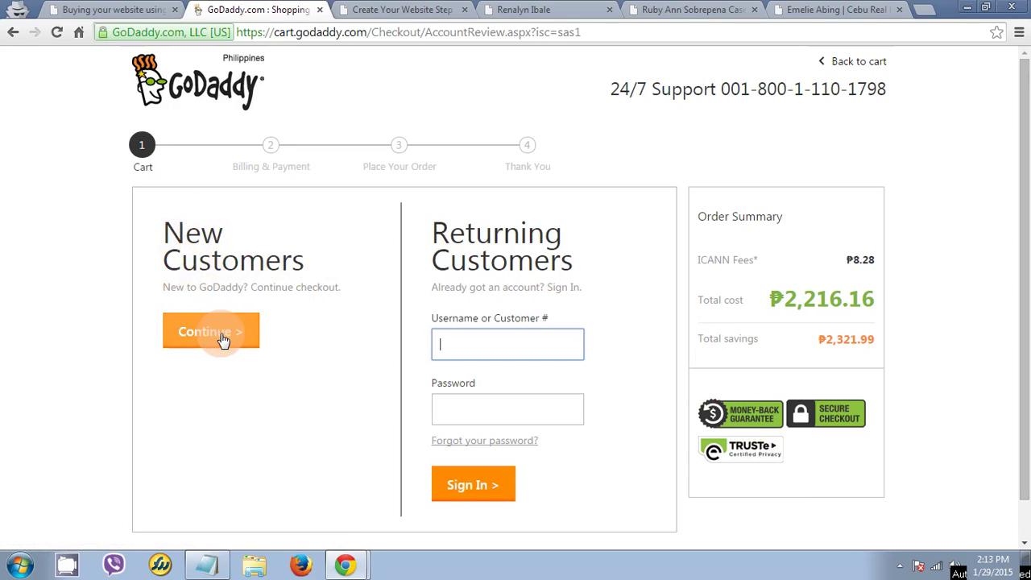
click(224, 342)
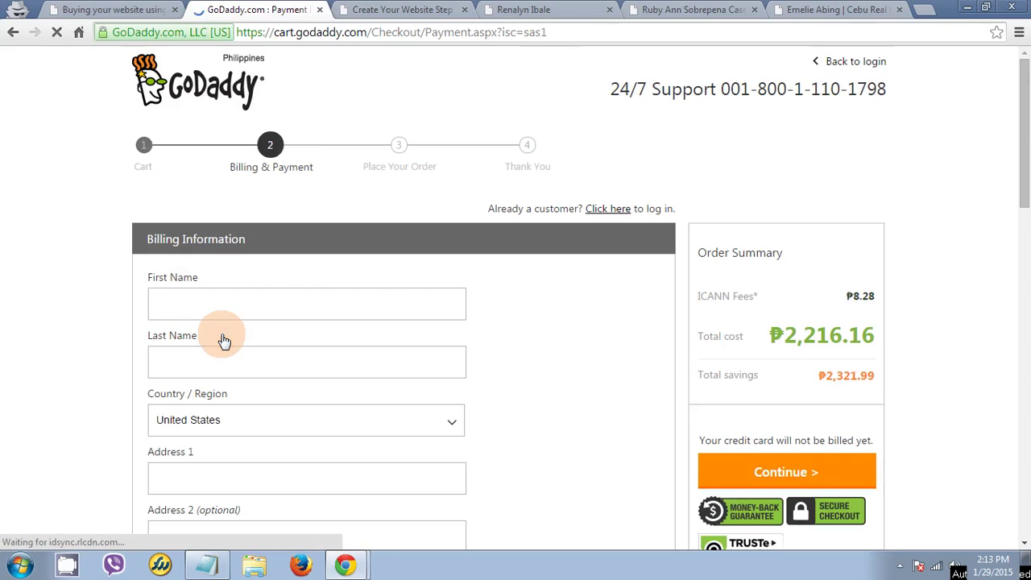
drag(150, 236, 247, 239)
scroll(259, 351, down, 2)
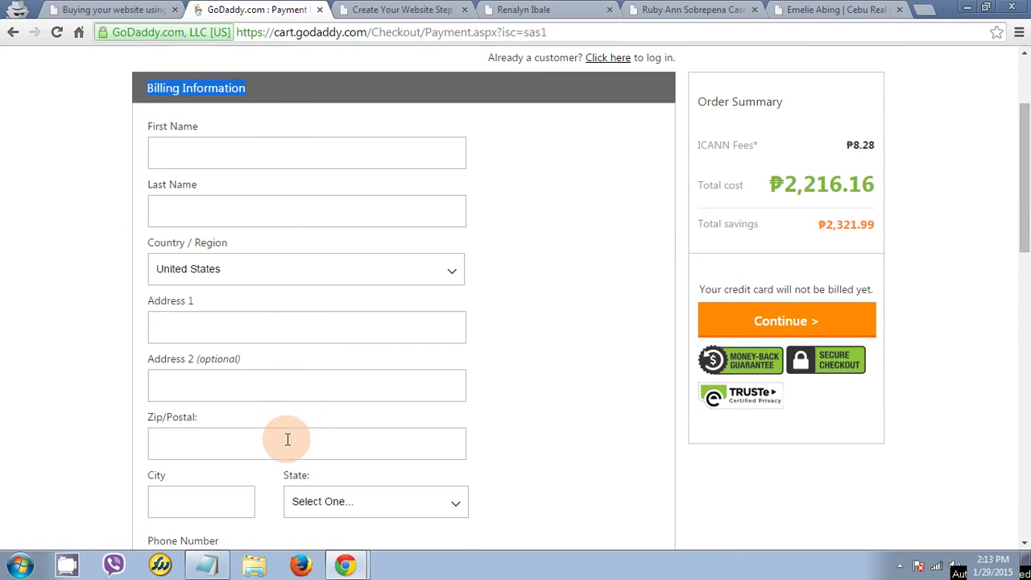
click(287, 442)
scroll(326, 413, down, 2)
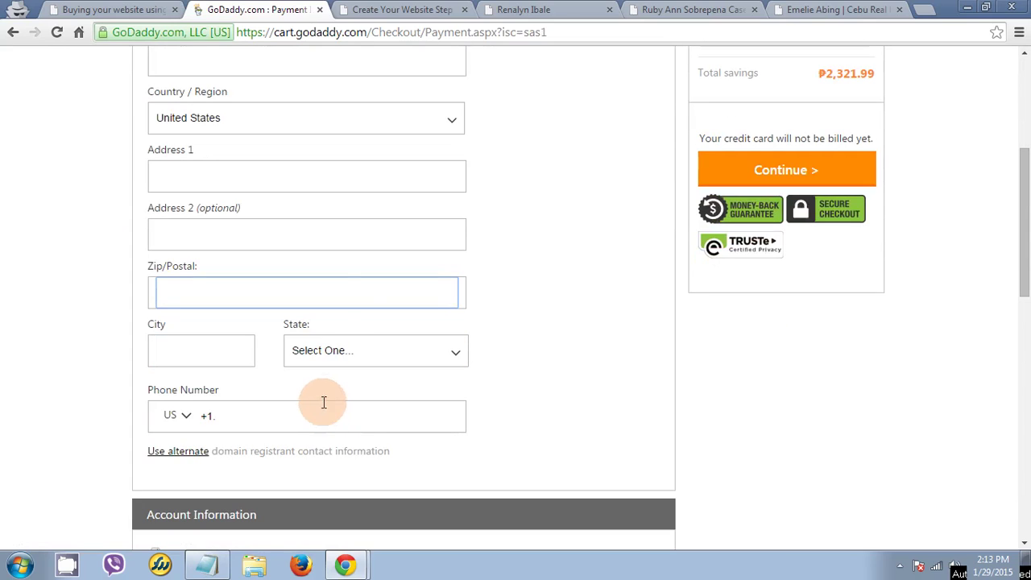
Examine the email address, username, password and PIN requirements in the account information section.
scroll(249, 378, down, 3)
click(249, 384)
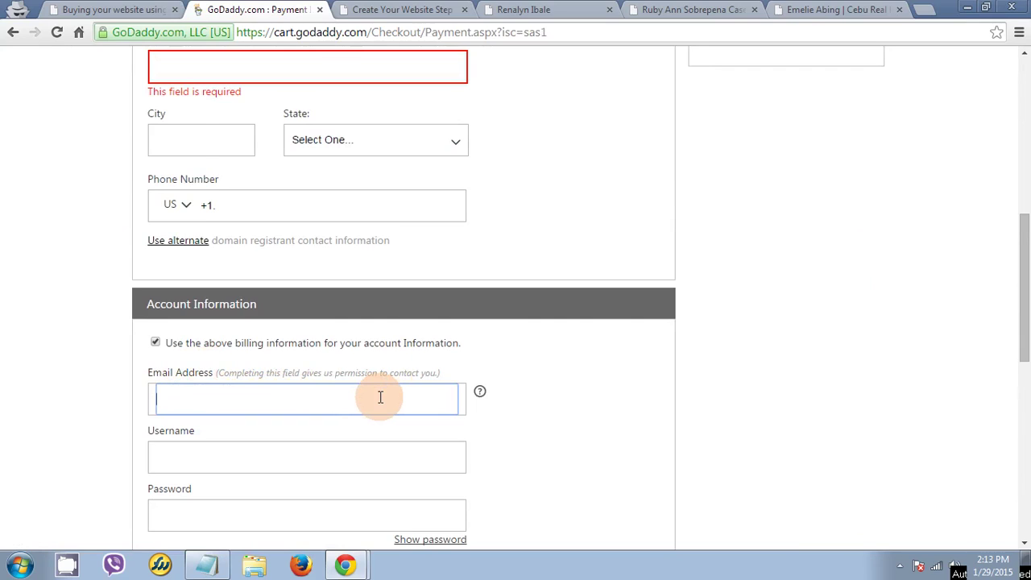
scroll(381, 397, down, 1)
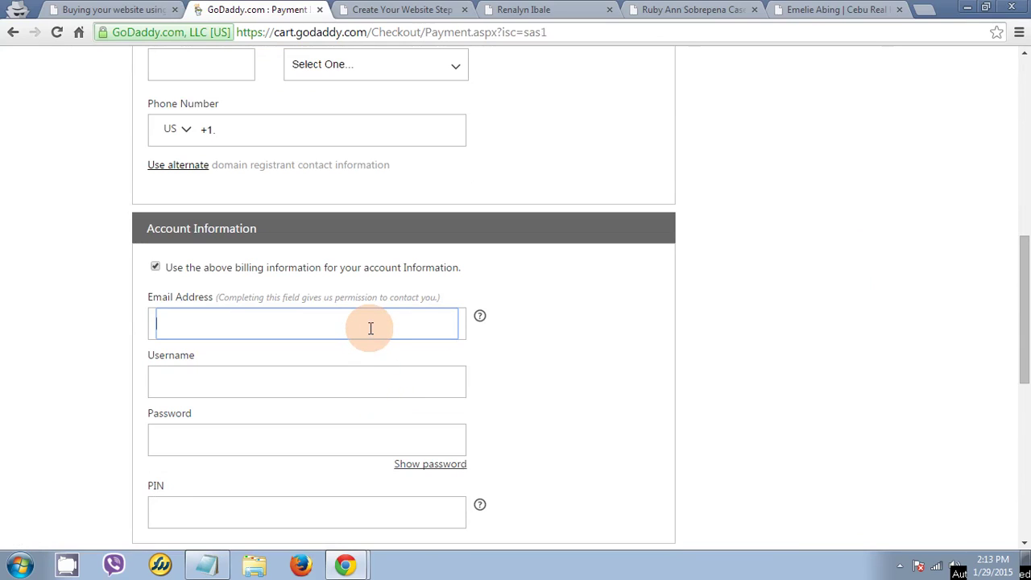
click(331, 389)
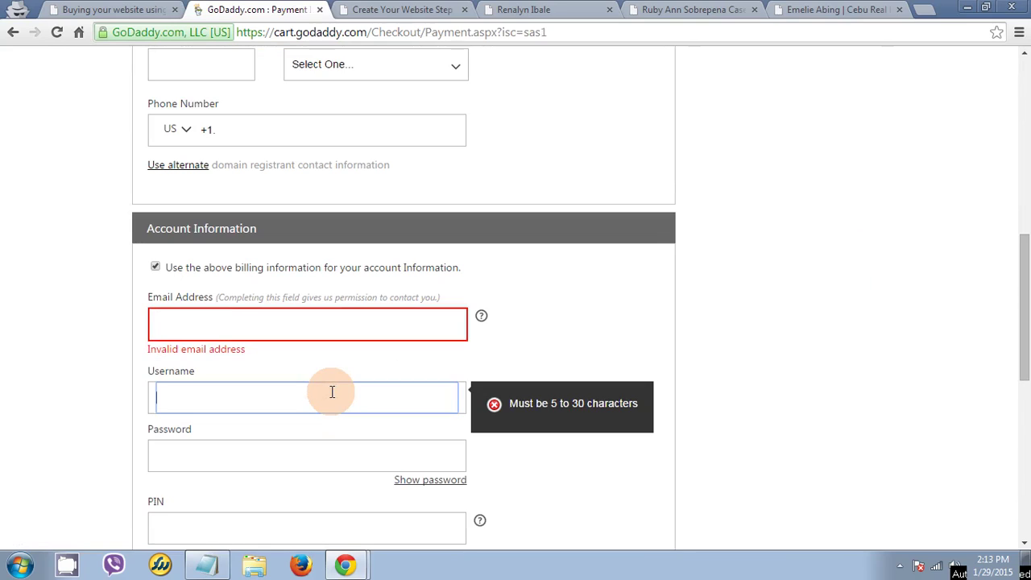
click(302, 445)
scroll(301, 444, down, 1)
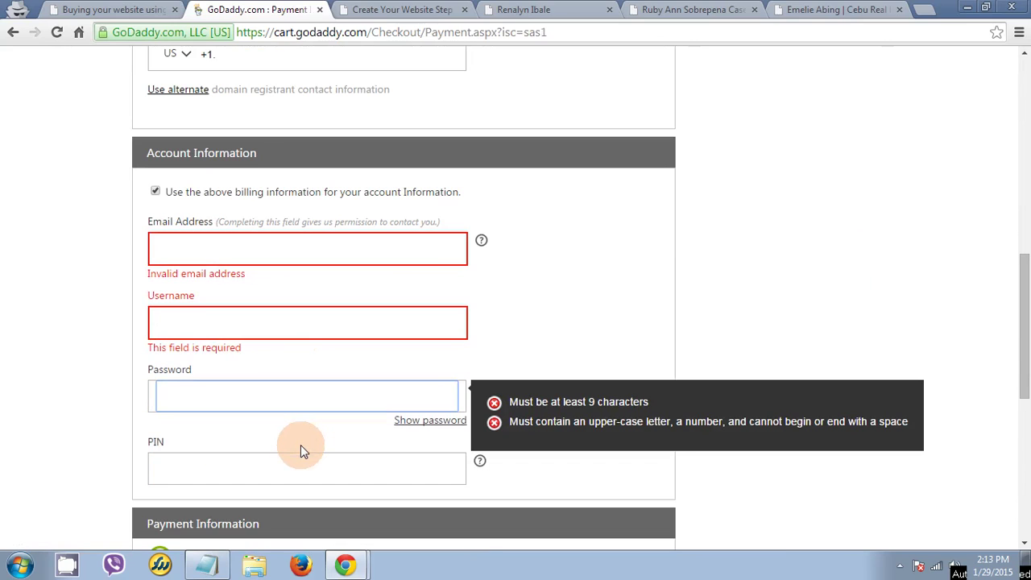
click(311, 385)
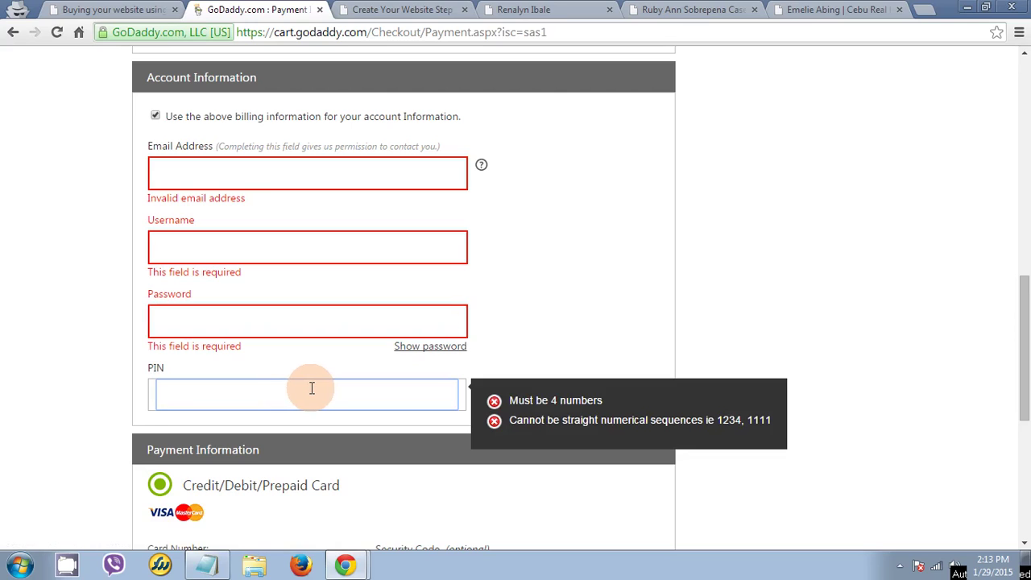
Examine the Credit/Debit/Prepaid Card payment fields, the other payment methods, and the billing note beside the option to continue.
scroll(311, 387, down, 2)
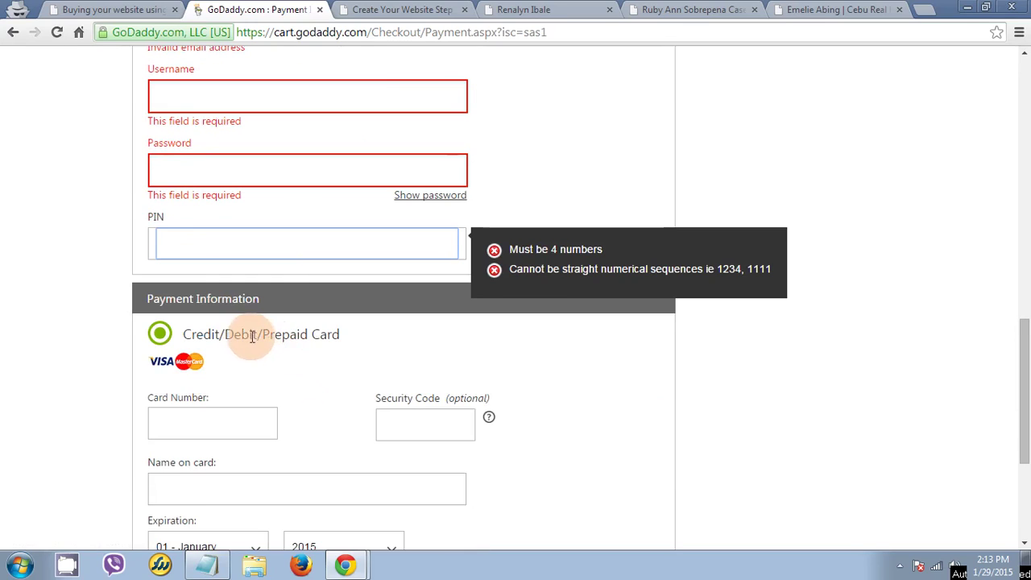
drag(203, 335, 229, 344)
double_click(243, 346)
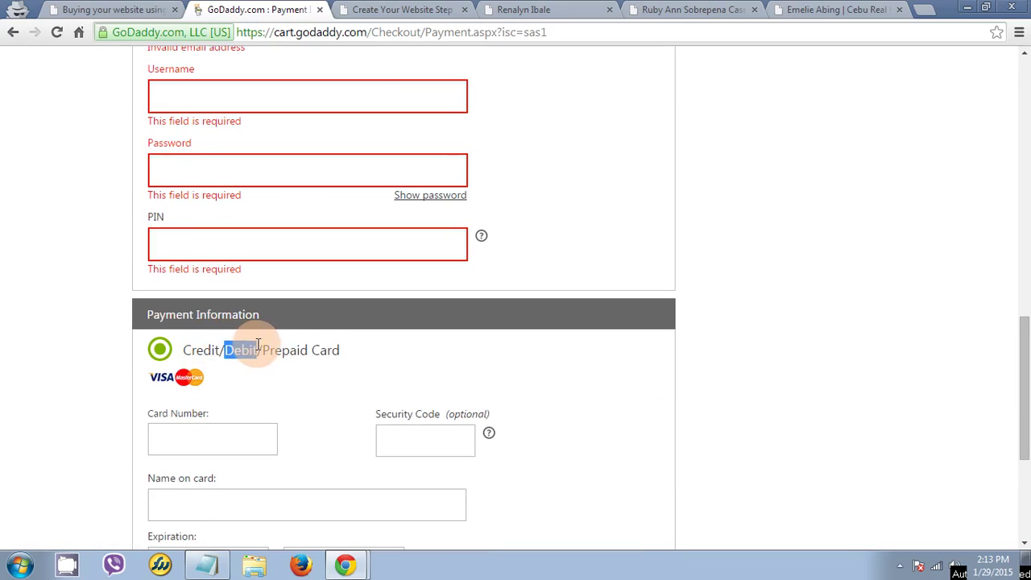
scroll(287, 426, down, 1)
click(256, 368)
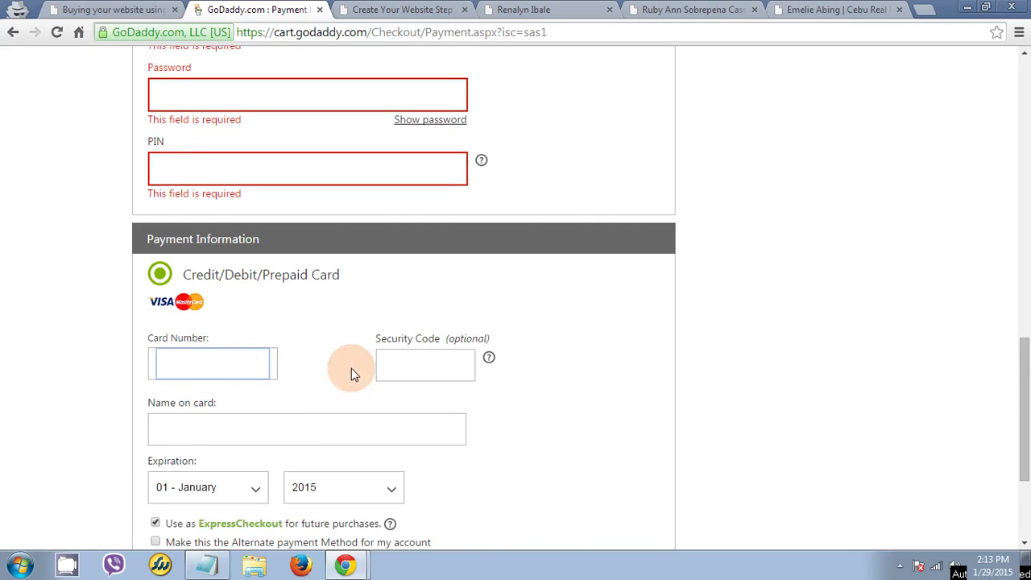
click(400, 363)
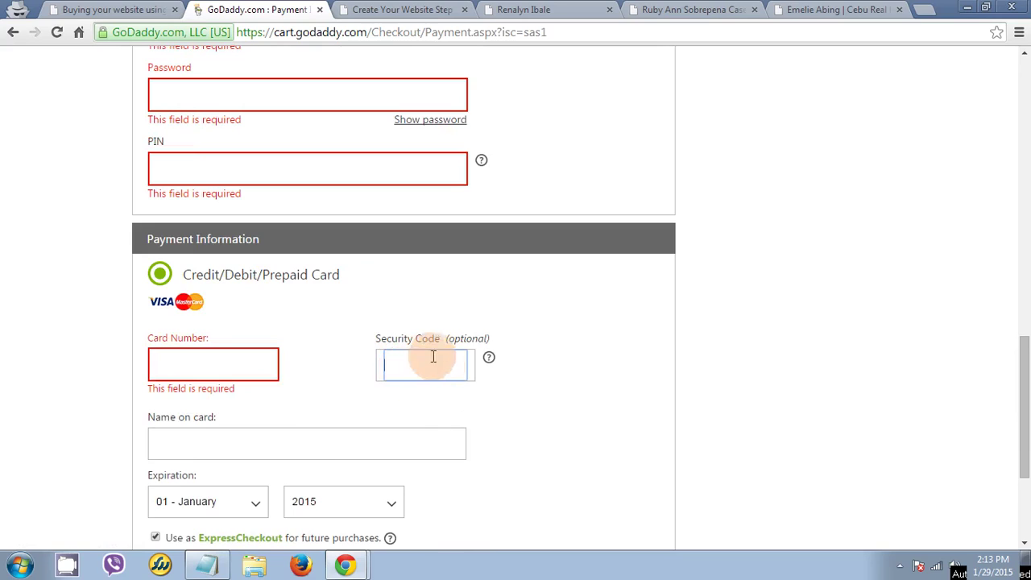
scroll(459, 413, down, 1)
click(375, 360)
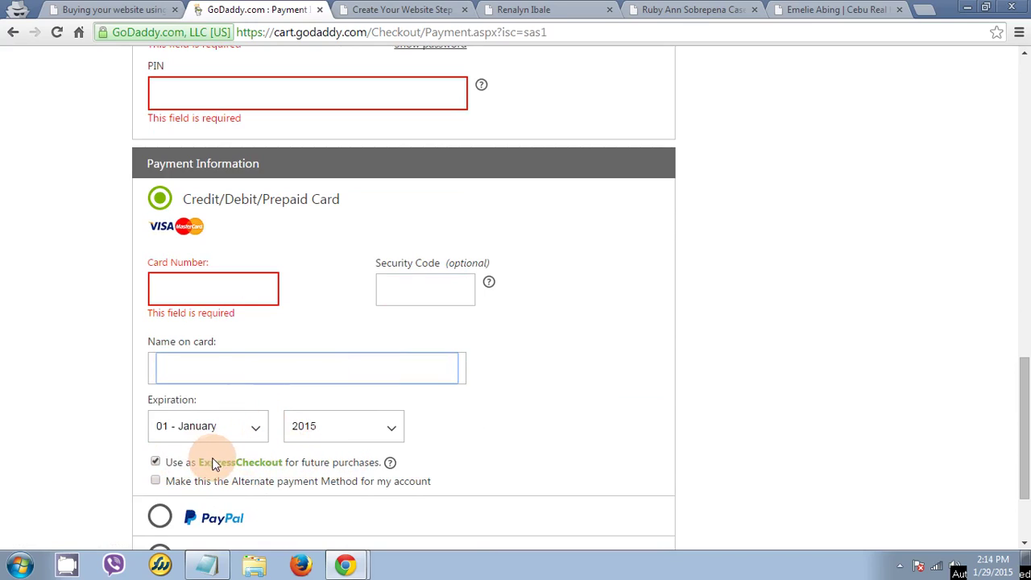
click(216, 289)
scroll(231, 475, down, 2)
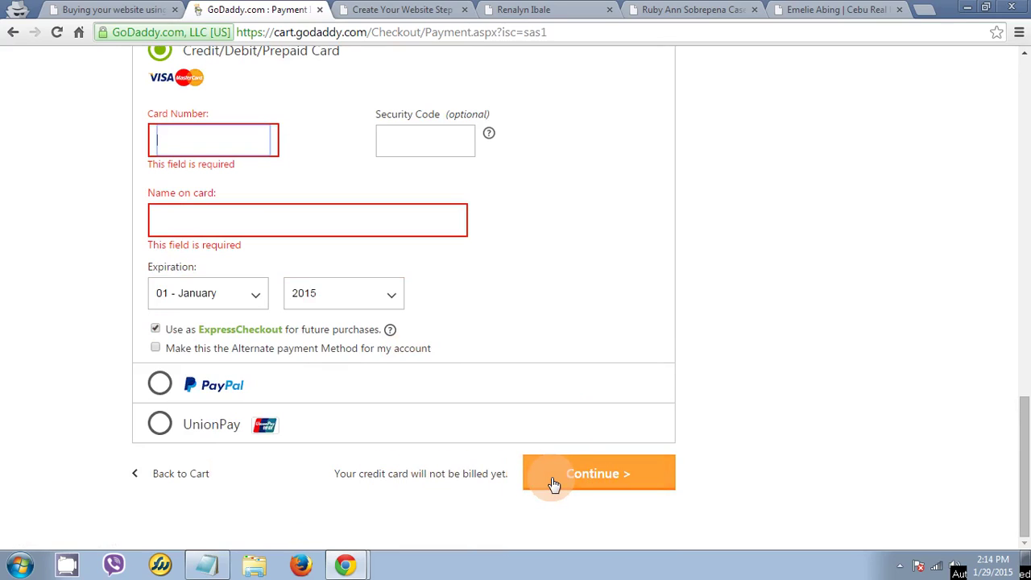
drag(442, 473, 489, 473)
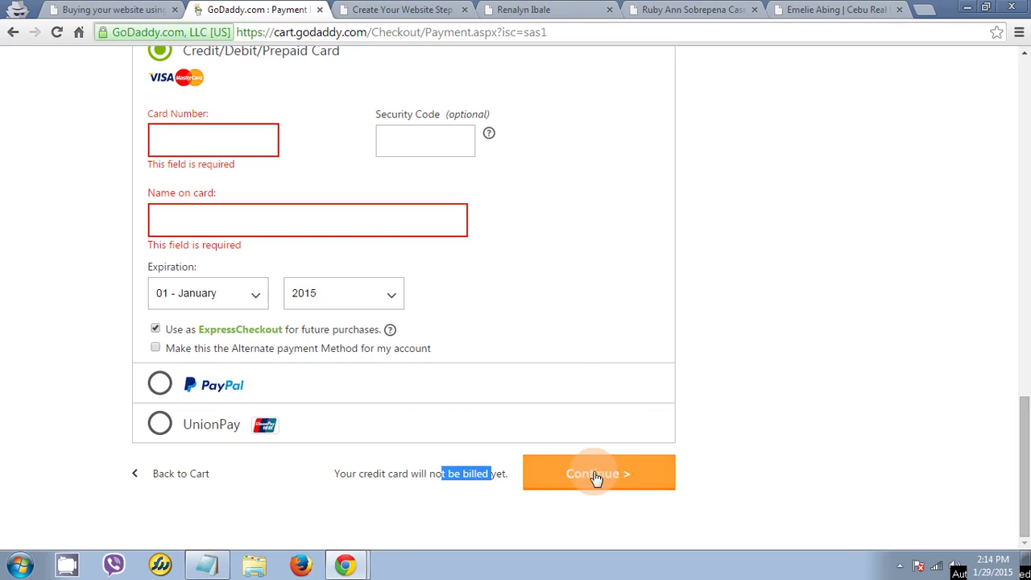
Return to the order summary on the Billing & Payment page and review the total cost.
scroll(621, 373, up, 9)
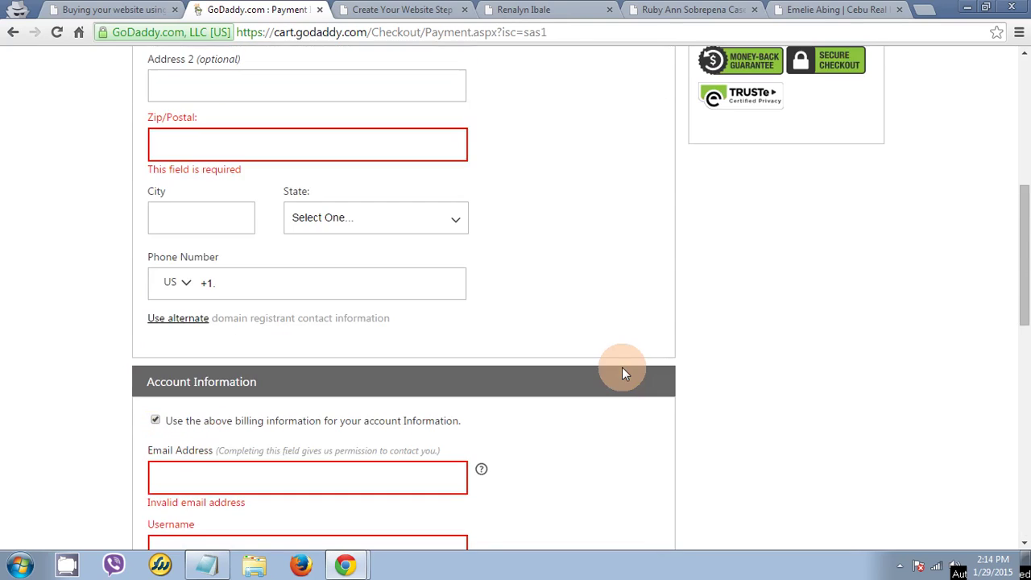
scroll(622, 373, up, 6)
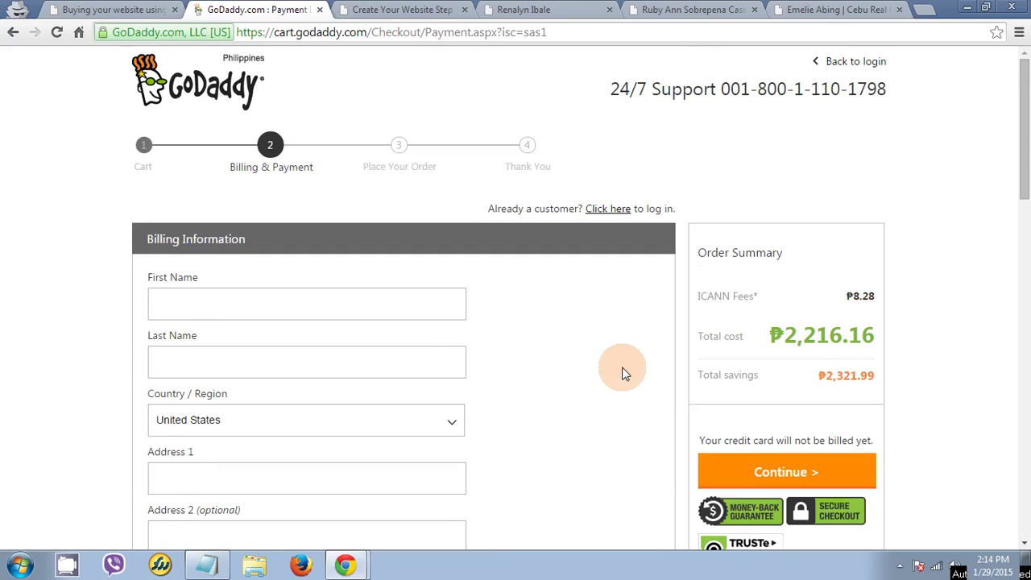
scroll(622, 372, down, 1)
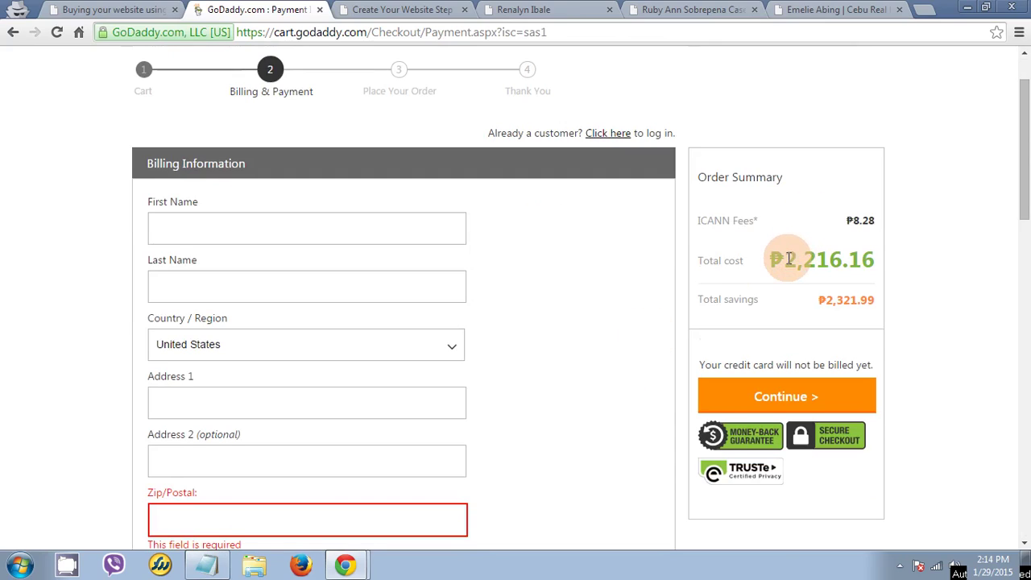
drag(789, 258, 872, 252)
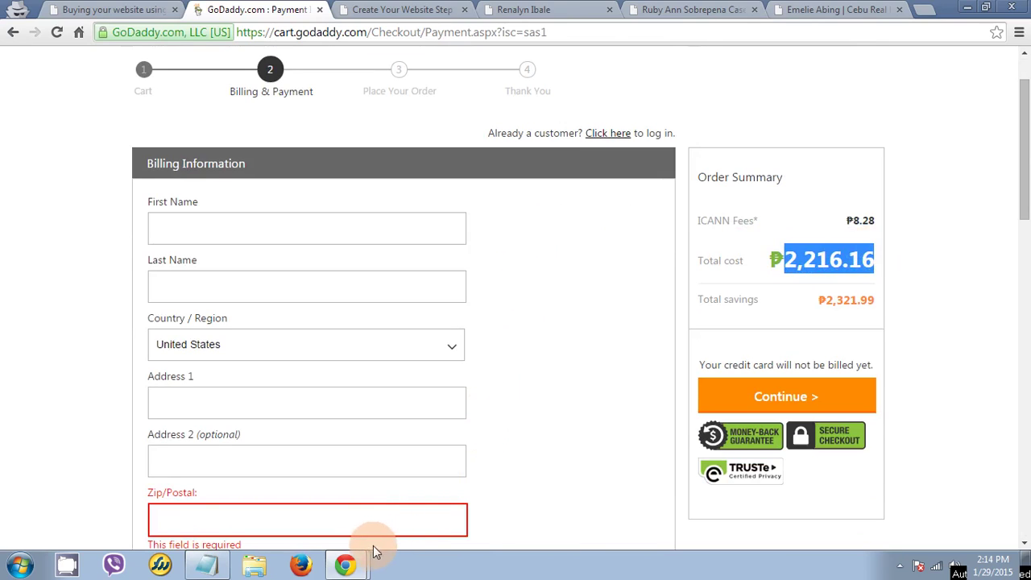
Switch to the signed-in My Account browser window and view the hosting details of johnvill.com.
mouse_move(346, 561)
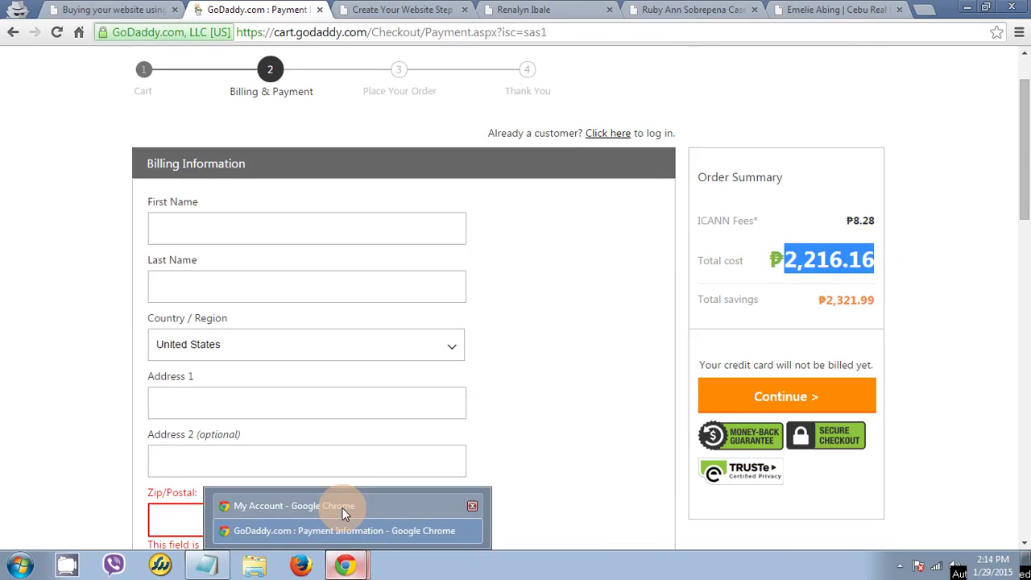
click(343, 507)
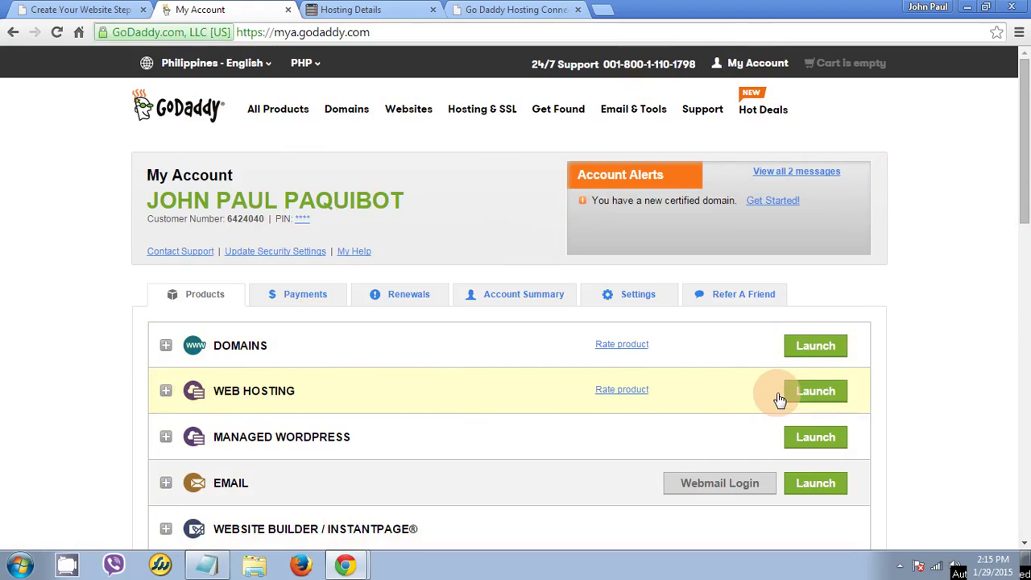
click(370, 16)
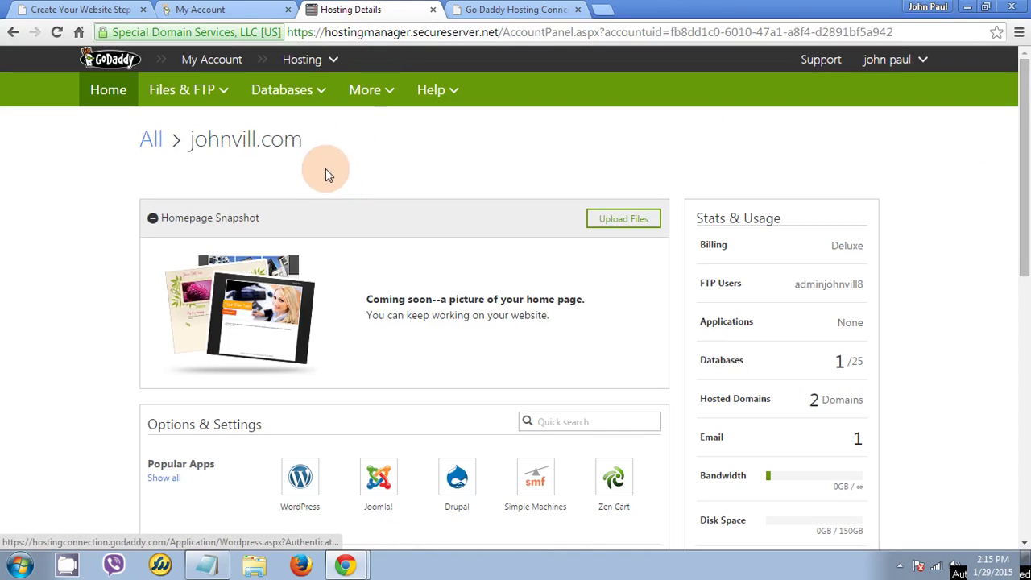
drag(190, 140, 317, 139)
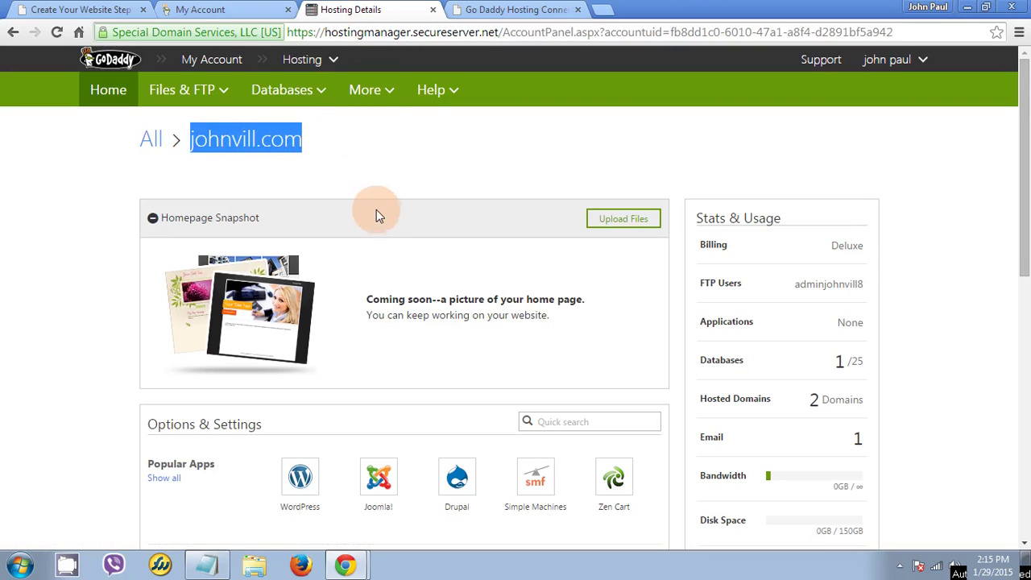
scroll(378, 219, down, 1)
scroll(437, 214, up, 1)
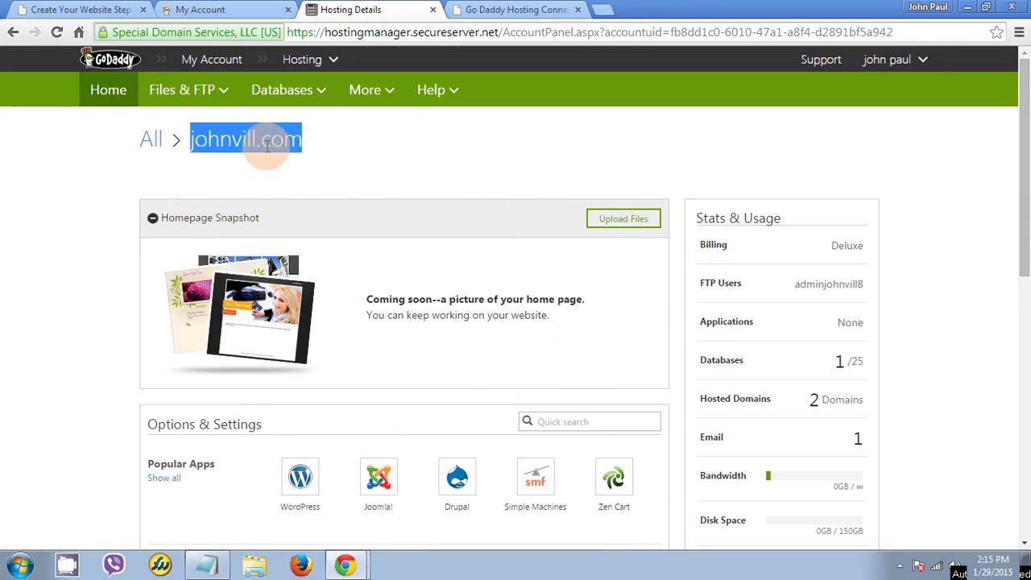
Open the WordPress 4.1 installation from the hosting account's popular apps and close the extra Hosting Connection tab.
scroll(375, 261, down, 2)
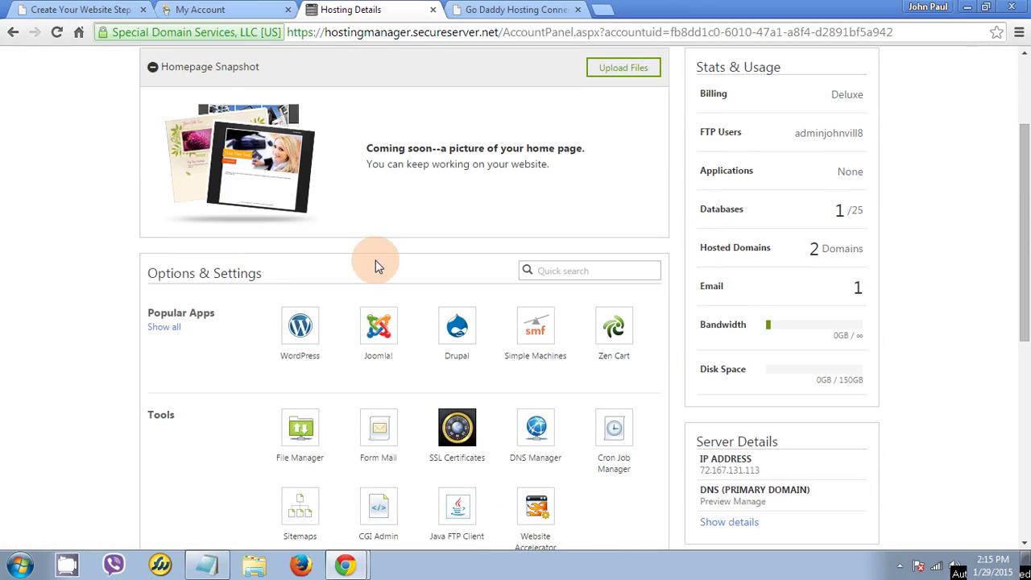
click(302, 323)
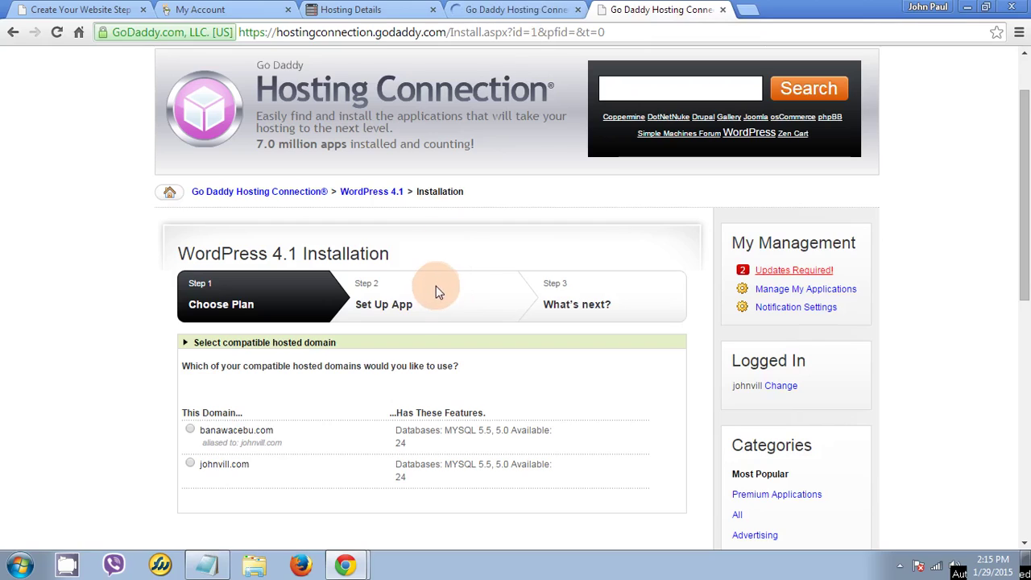
click(577, 11)
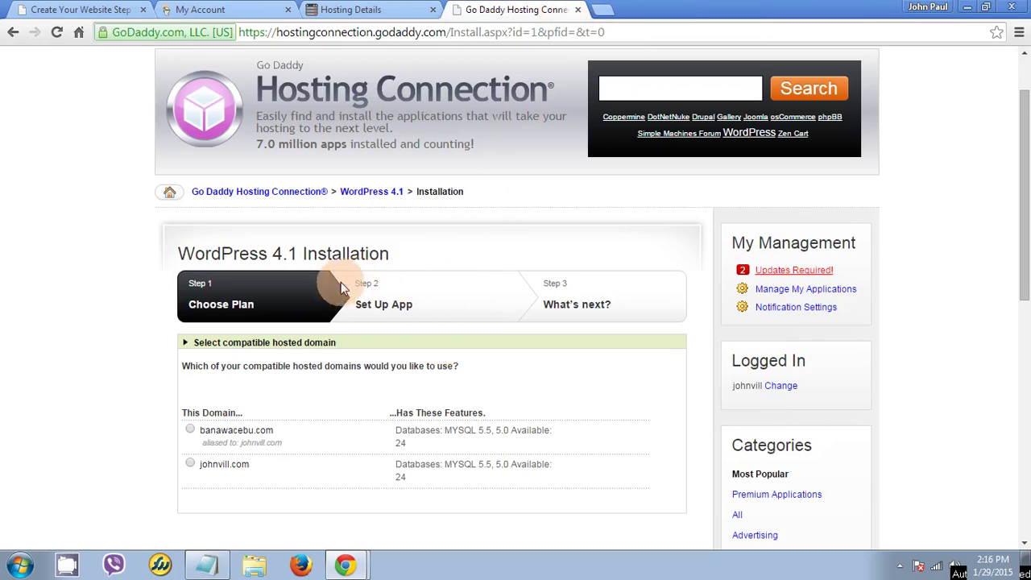
drag(166, 253, 388, 243)
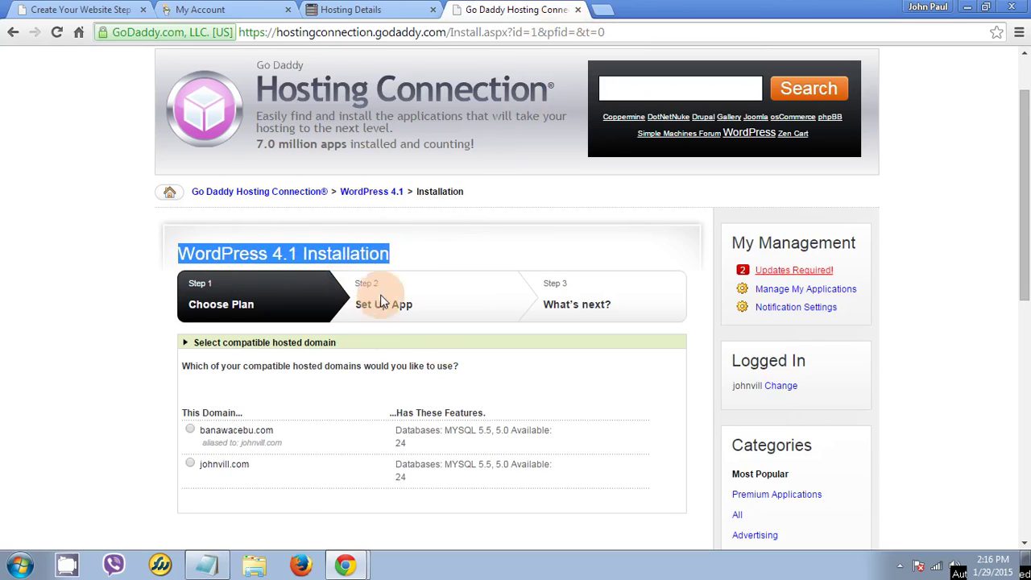
Choose johnvill.com as the hosted domain for the WordPress 4.1 installation and continue to the app setup.
click(190, 464)
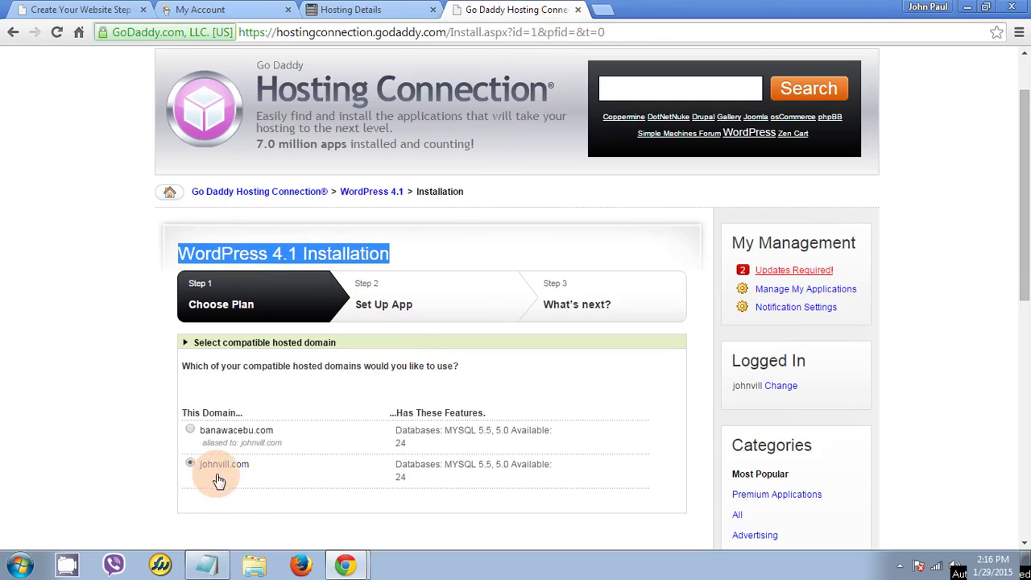
scroll(471, 461, down, 1)
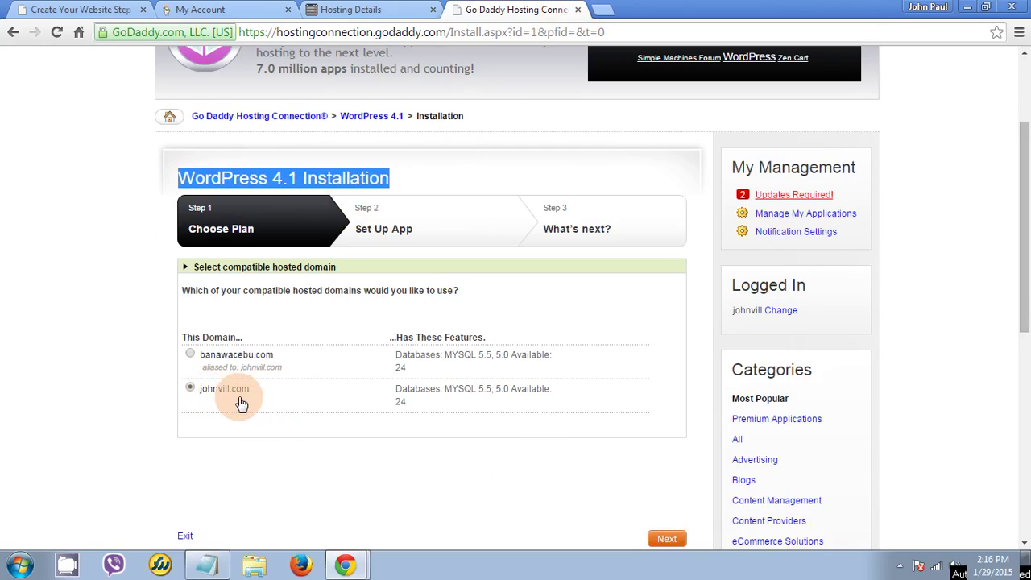
click(676, 543)
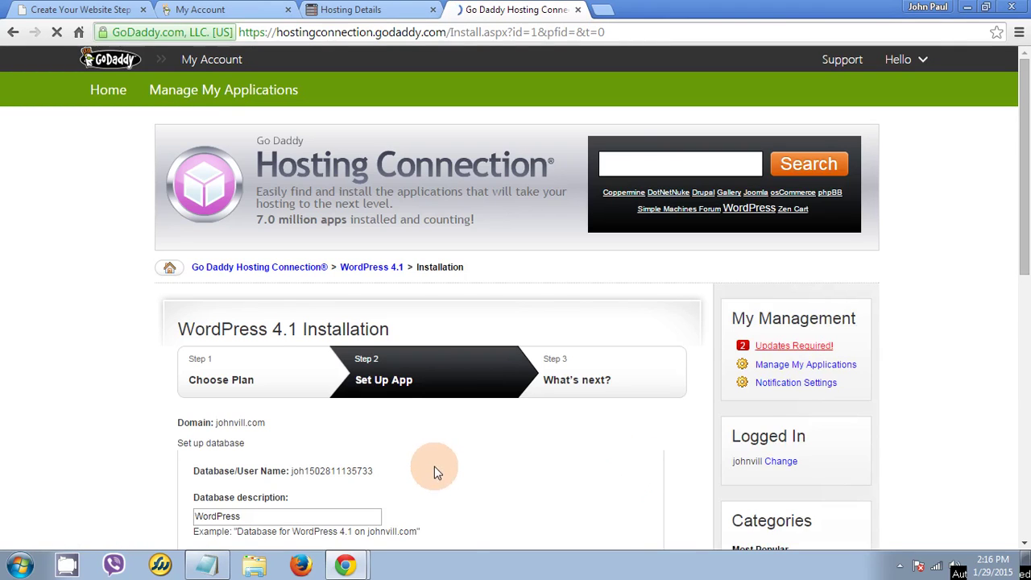
Change the database description to "New WordPress".
scroll(435, 473, down, 2)
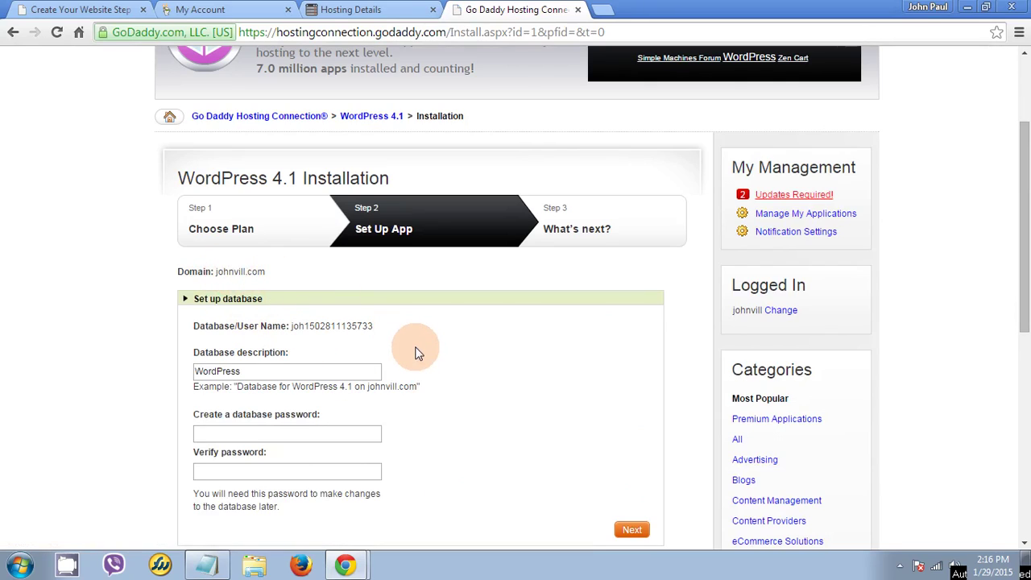
click(329, 370)
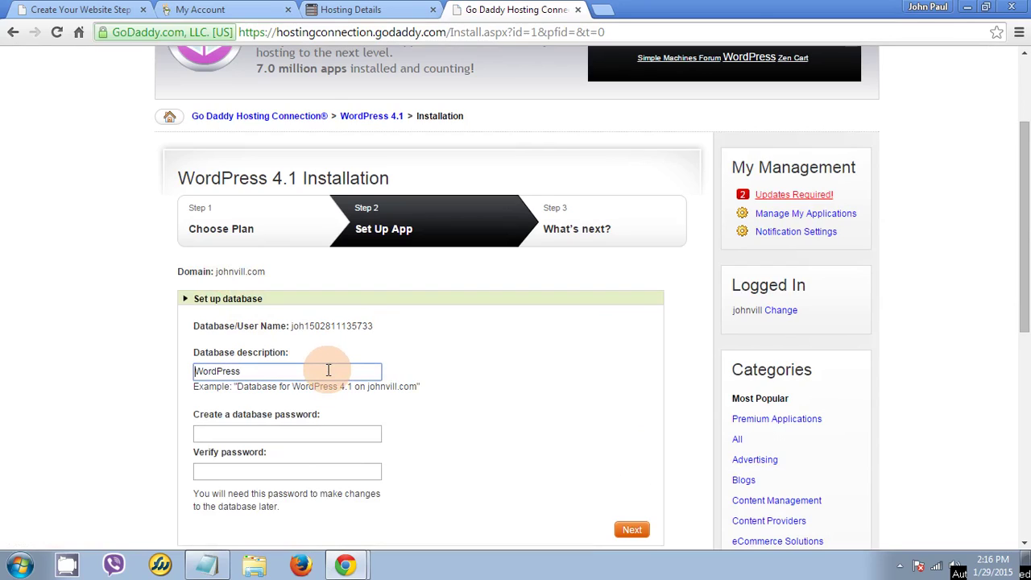
key(Home)
text(New)
scroll(325, 370, down, 1)
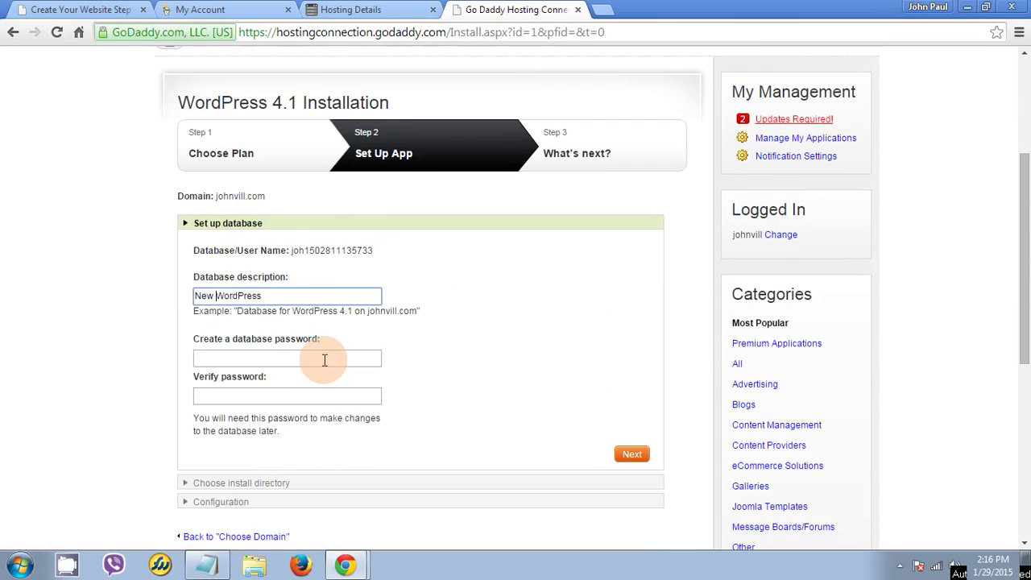
Copy the prepared database password from the Notepad note and enter it in both the creation and verification fields.
click(205, 564)
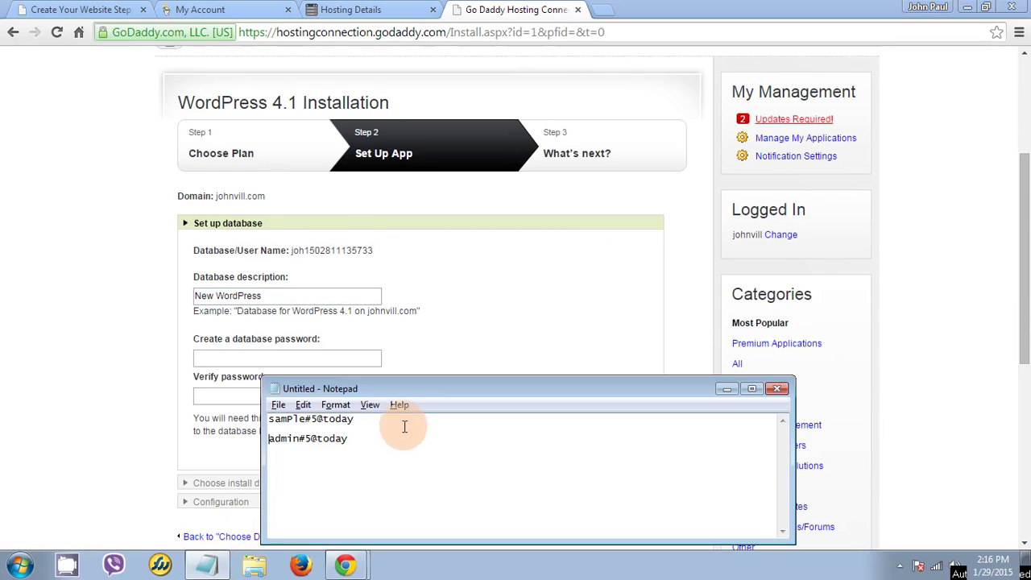
drag(354, 419, 270, 416)
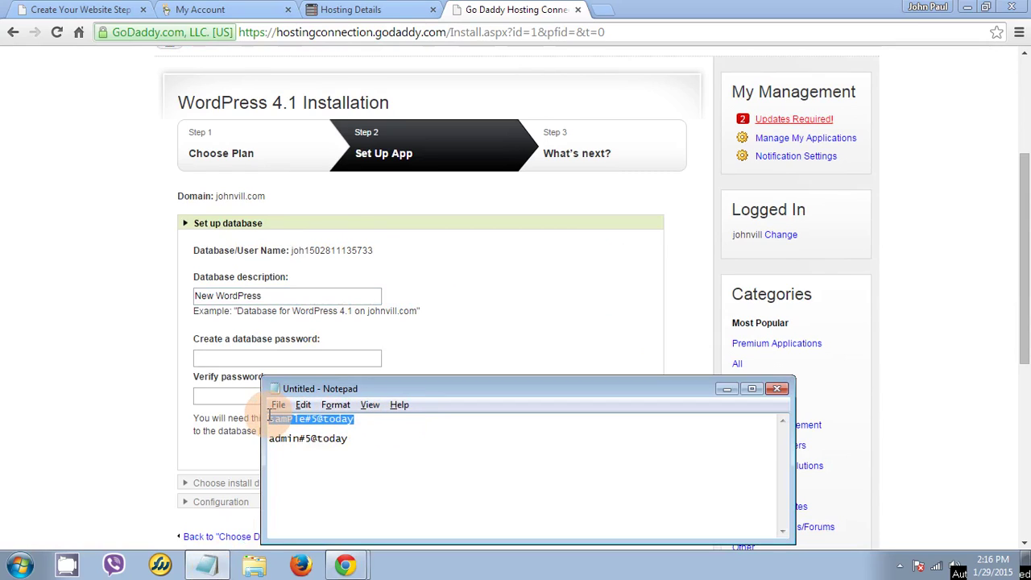
click(248, 356)
key(ctrl+v)
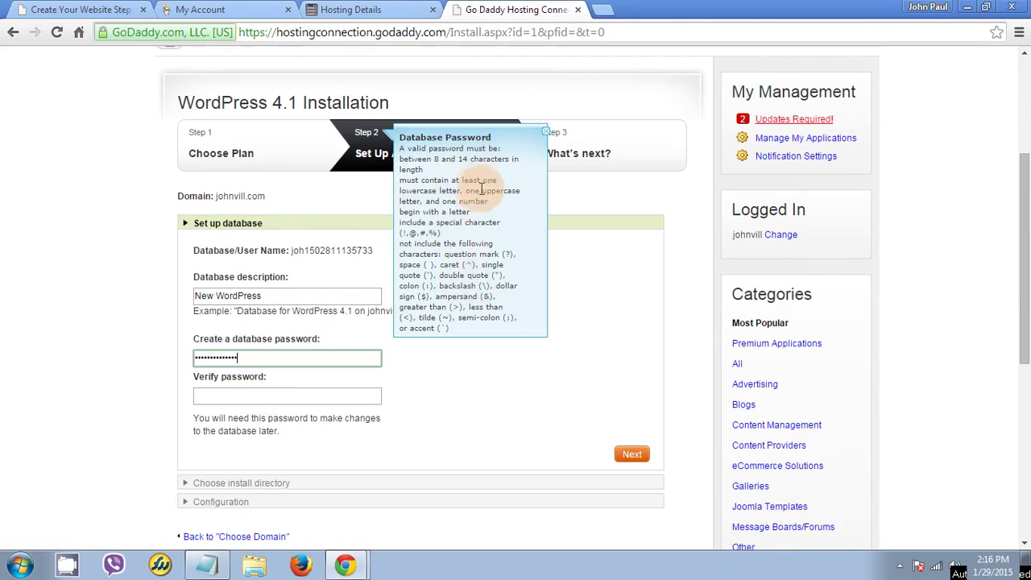
click(331, 395)
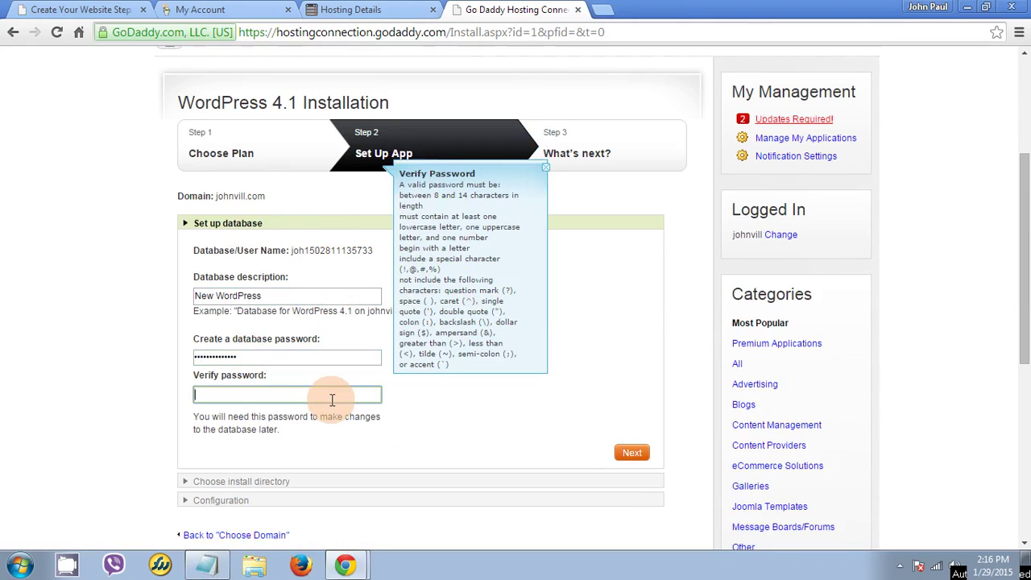
key(ctrl+v)
Recheck the database password in the note against both filled password fields and continue to the install directory settings.
click(207, 565)
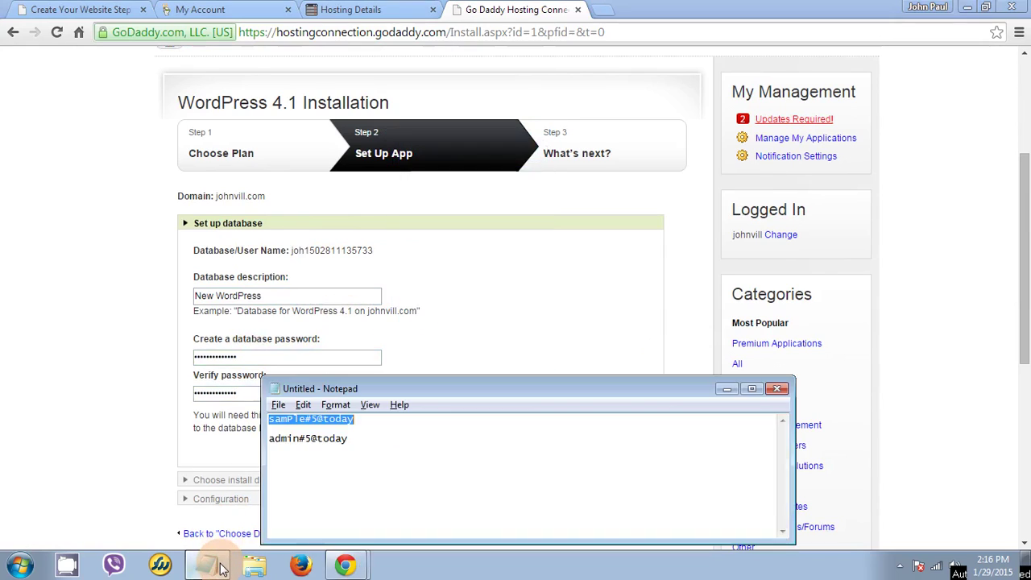
click(416, 423)
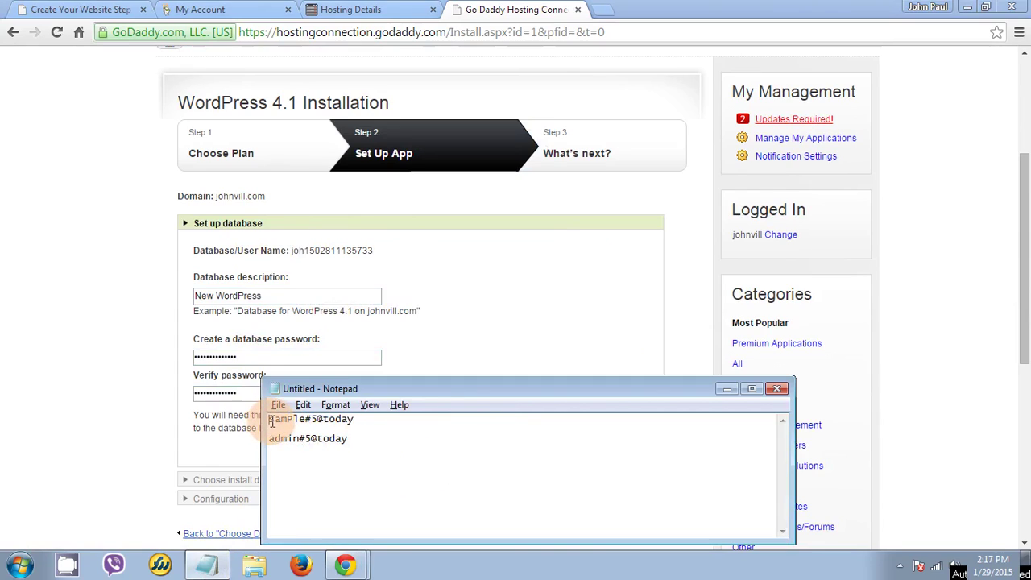
mouse_move(273, 422)
mouse_down()
mouse_move(319, 438)
mouse_move(289, 420)
mouse_move(323, 420)
mouse_move(256, 419)
mouse_up()
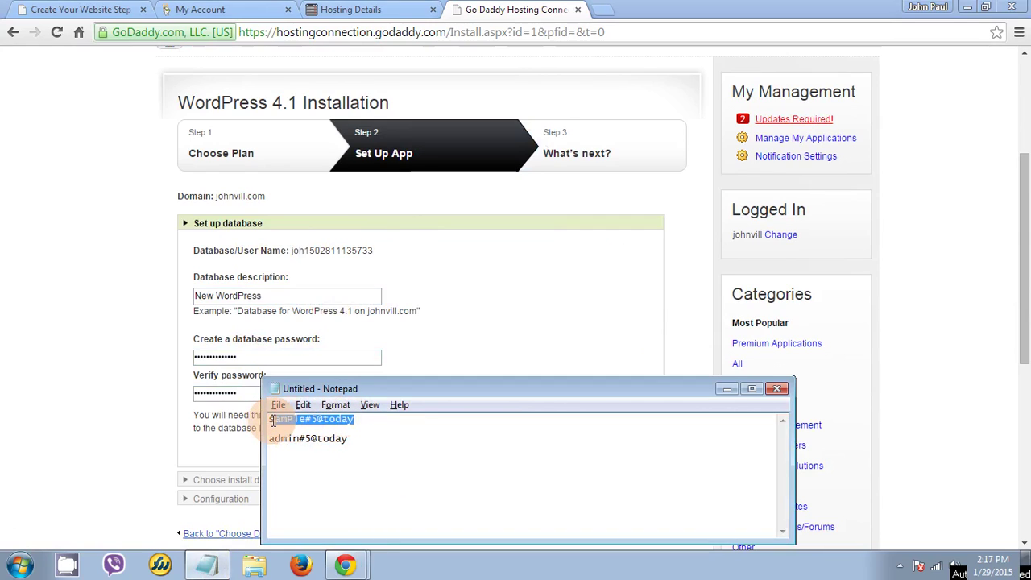
click(155, 401)
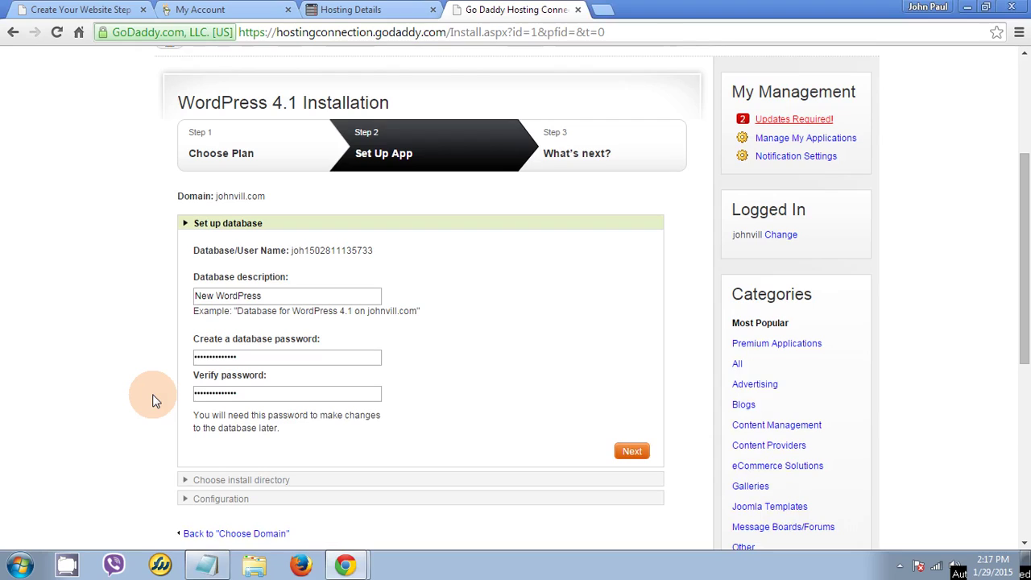
click(280, 363)
click(276, 392)
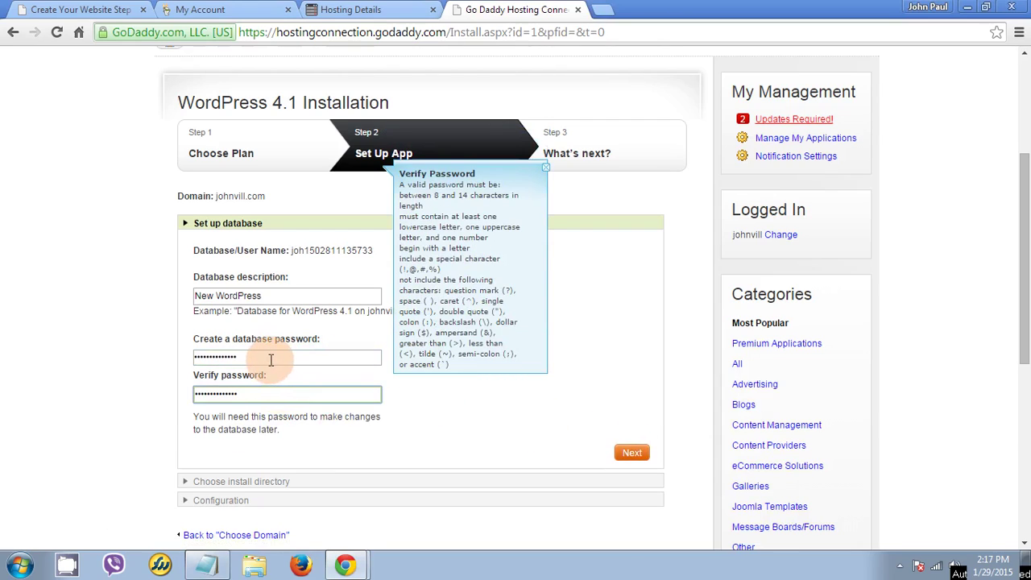
click(271, 360)
click(290, 394)
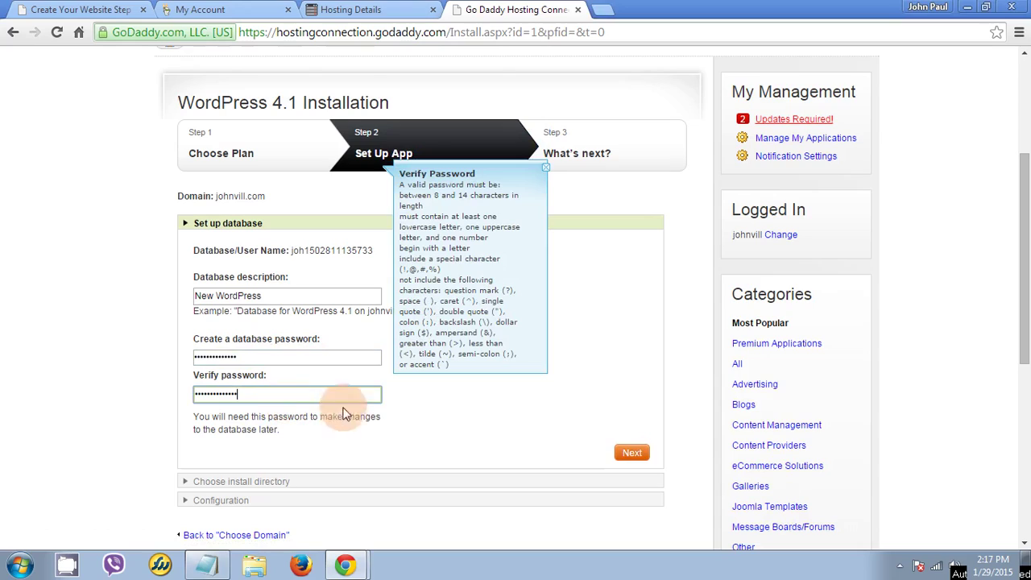
click(632, 454)
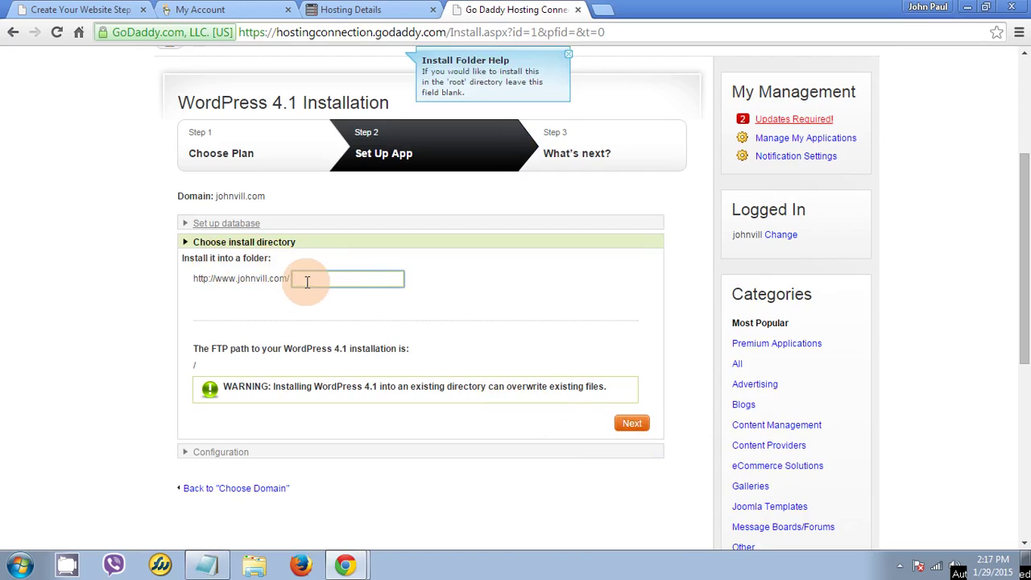
Enter wordpress as the install folder and examine the resulting address under johnvill.com.
text(press)
click(216, 280)
drag(217, 280, 288, 282)
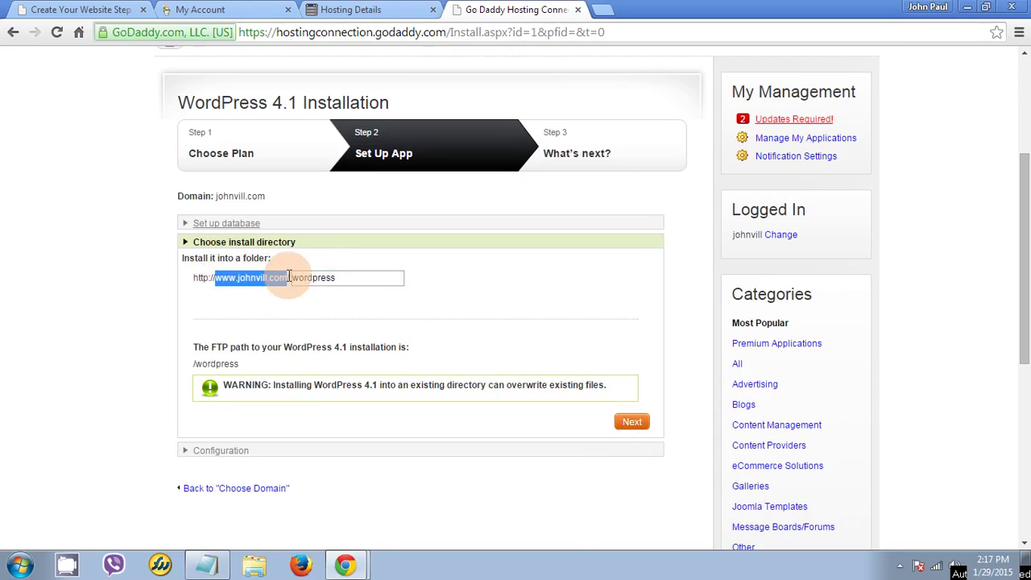
click(368, 278)
double_click(320, 282)
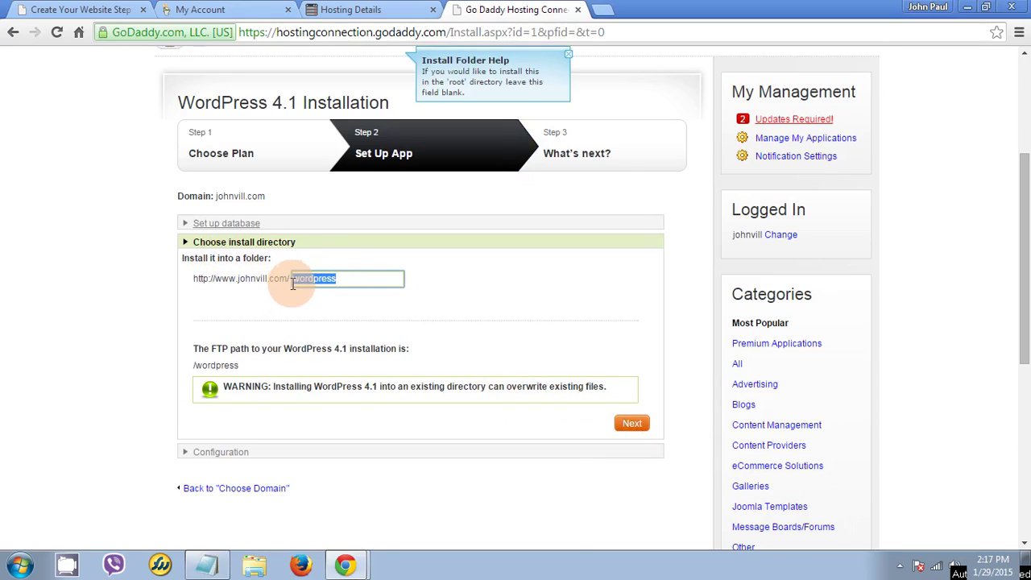
drag(294, 282, 339, 279)
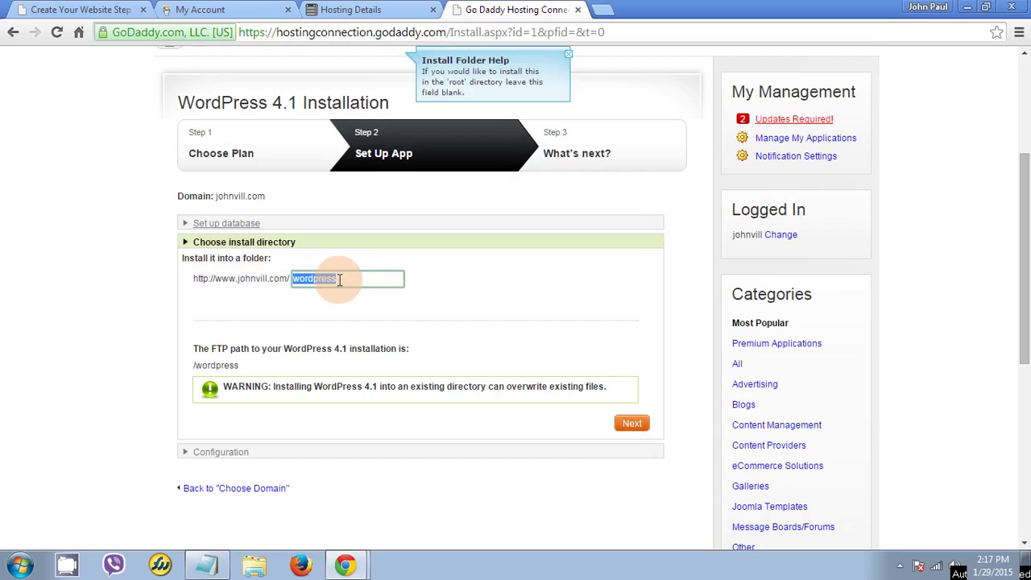
click(338, 279)
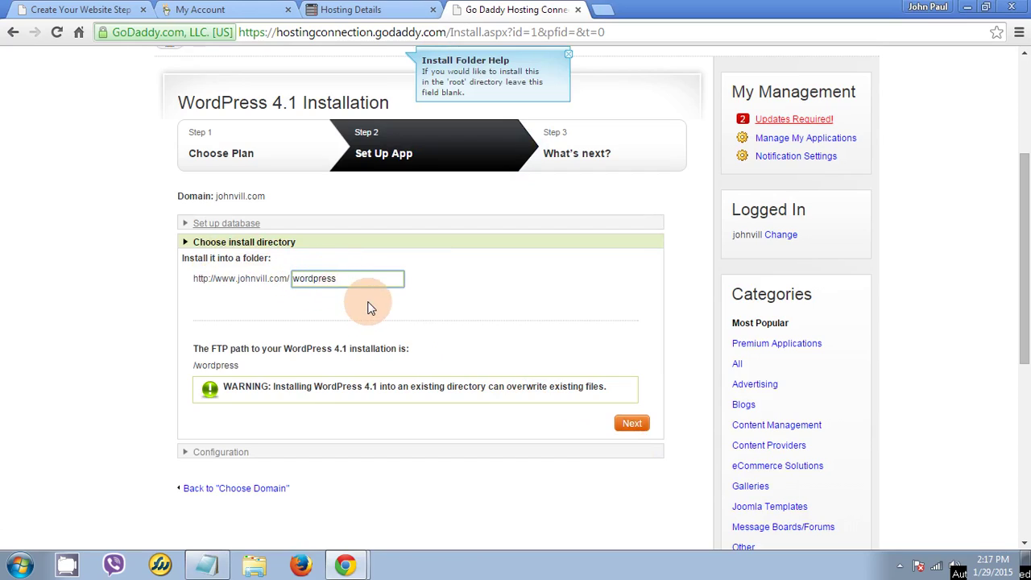
Set the install folder to johndoemars and continue to the configuration section.
mouse_move(341, 286)
mouse_down()
mouse_move(295, 284)
mouse_move(347, 282)
mouse_up()
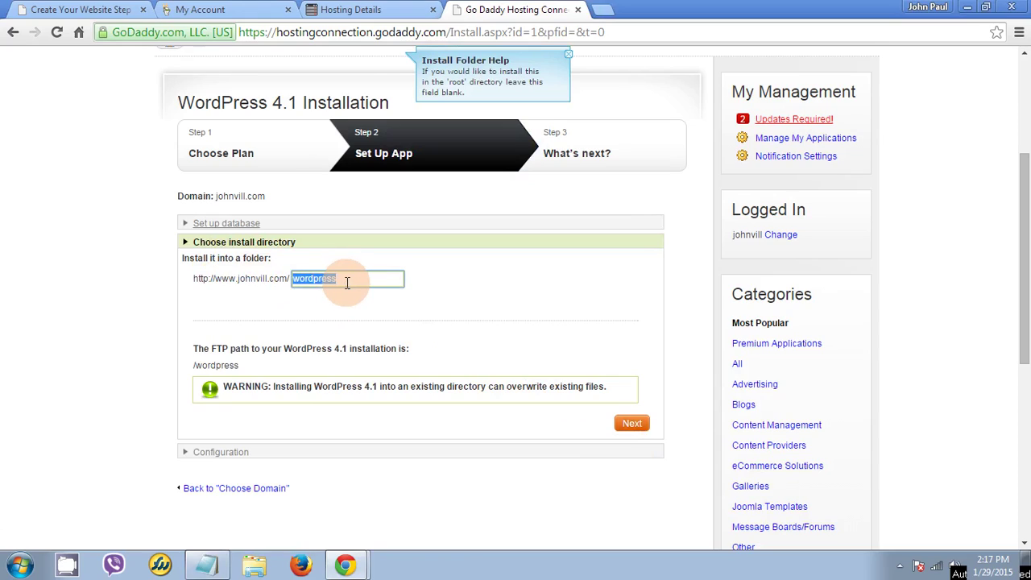
text(john)
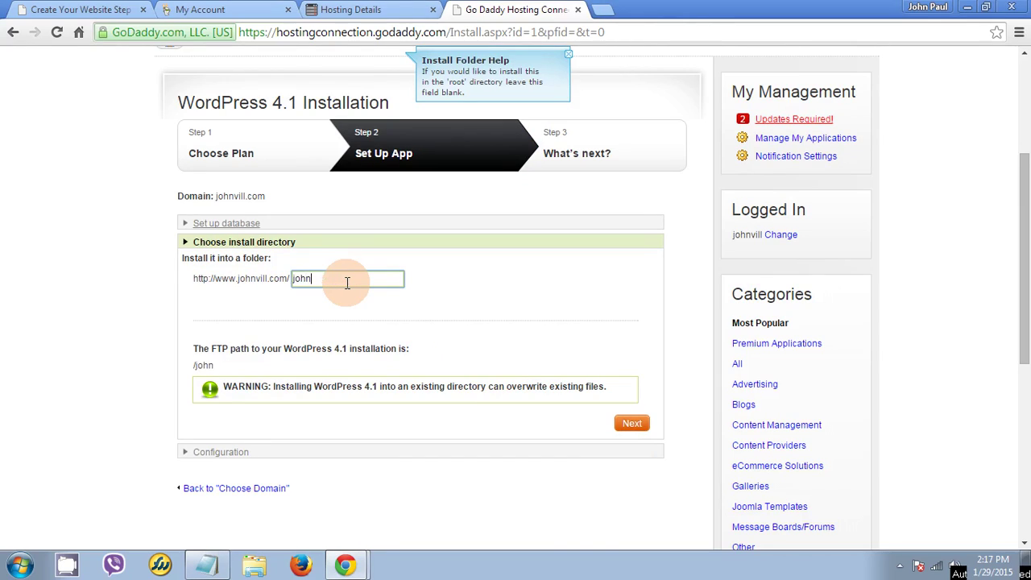
text(doemars)
click(633, 427)
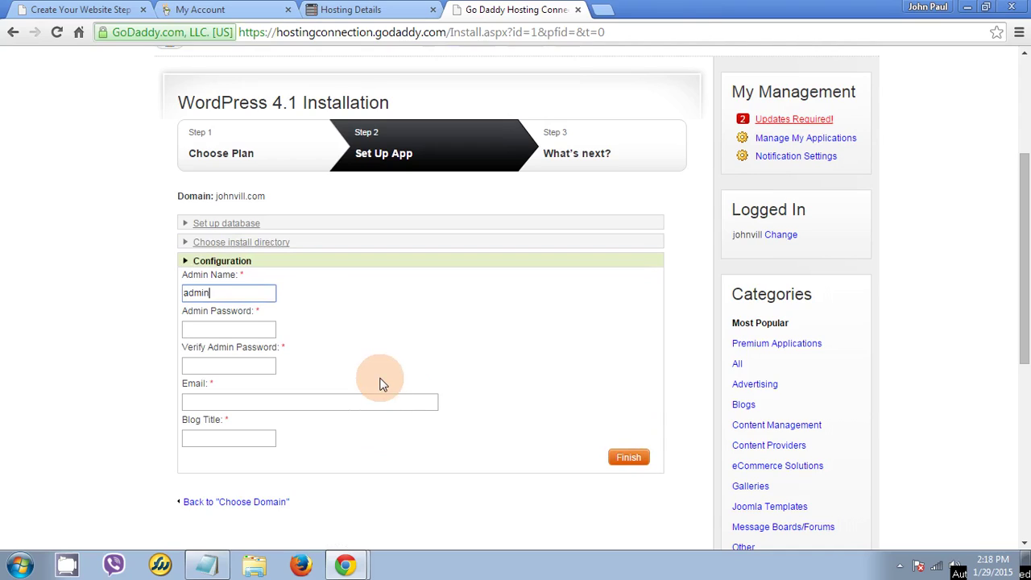
Copy the prepared admin password from the Notepad note and enter it in the admin password and verification fields.
click(206, 565)
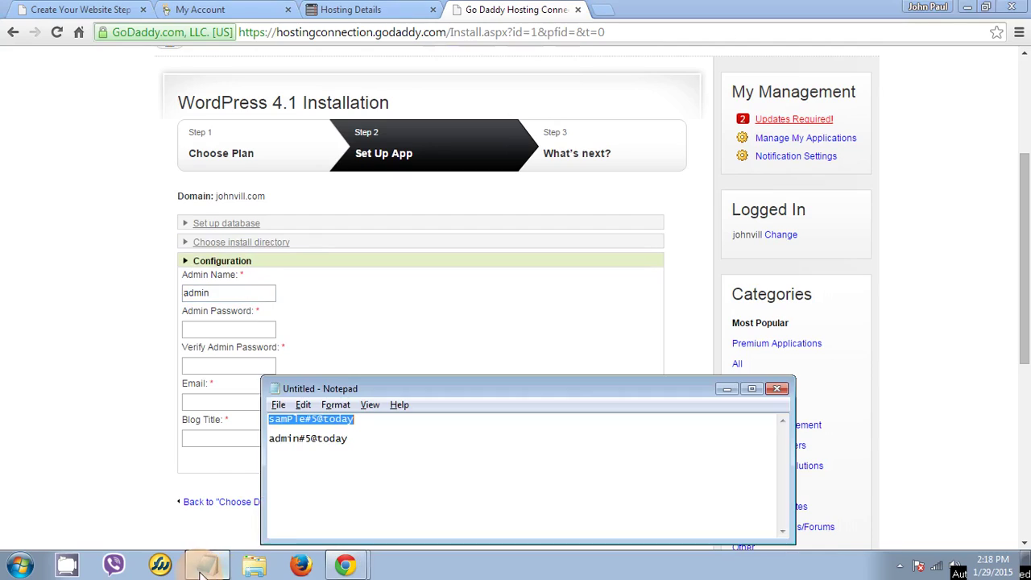
drag(348, 438, 268, 438)
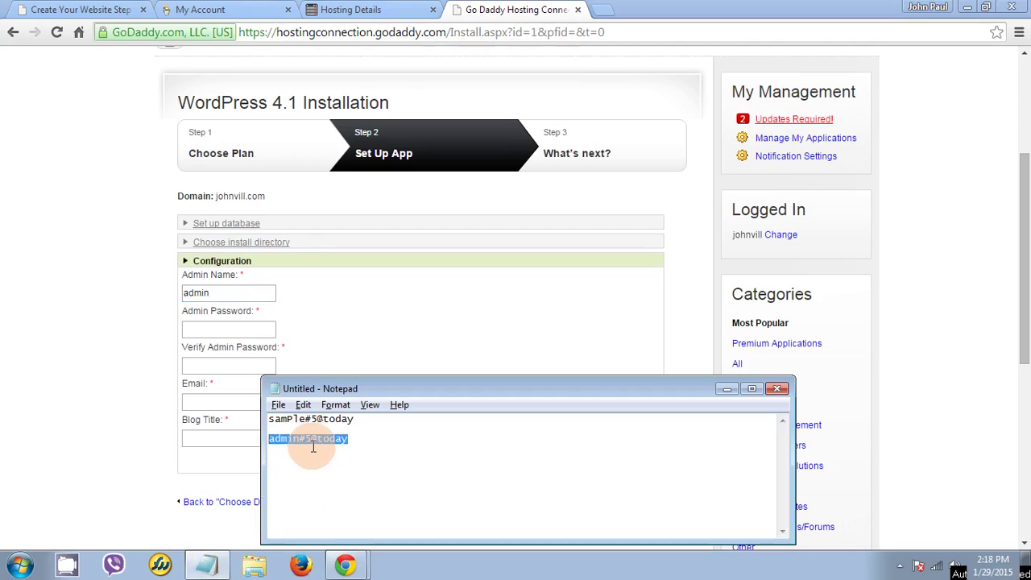
click(225, 329)
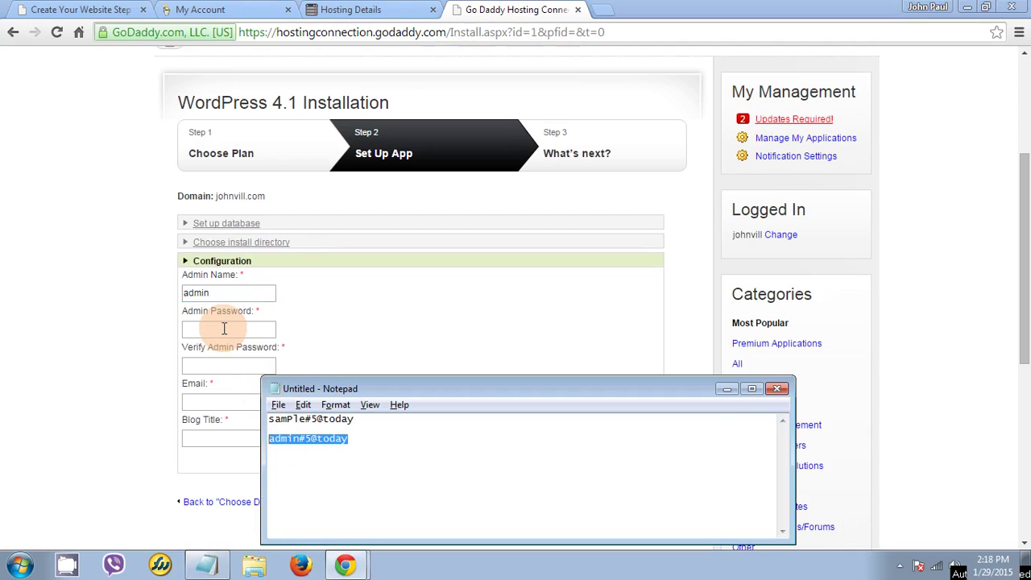
key(ctrl+v)
click(225, 364)
key(ctrl+v)
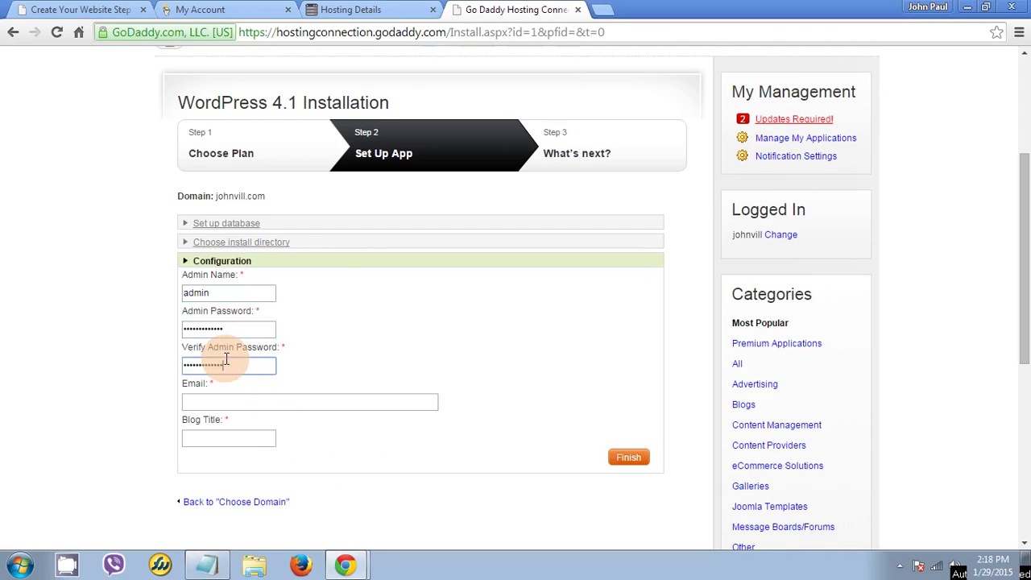
Fill in the admin's e-mail, set the blog title to "my new wordpress website", and finish the installation setup.
click(268, 400)
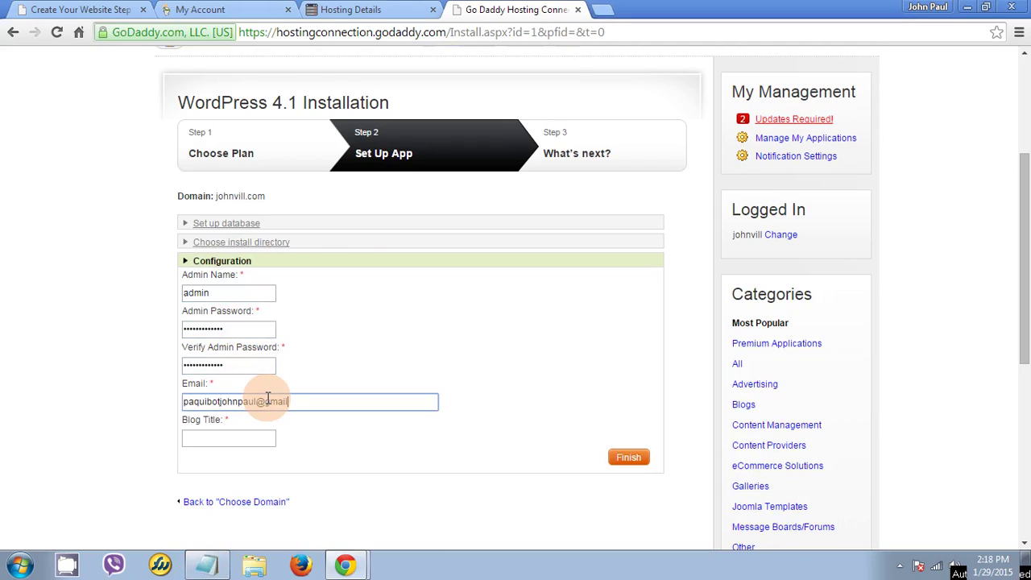
text(m)
key(Tab)
text(my )
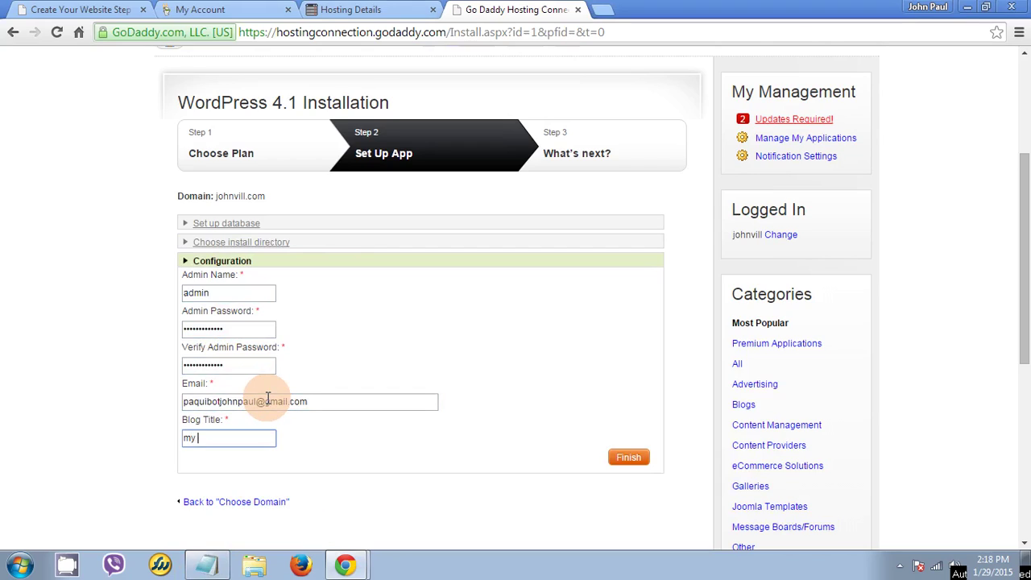
text(new wordpress website)
click(633, 459)
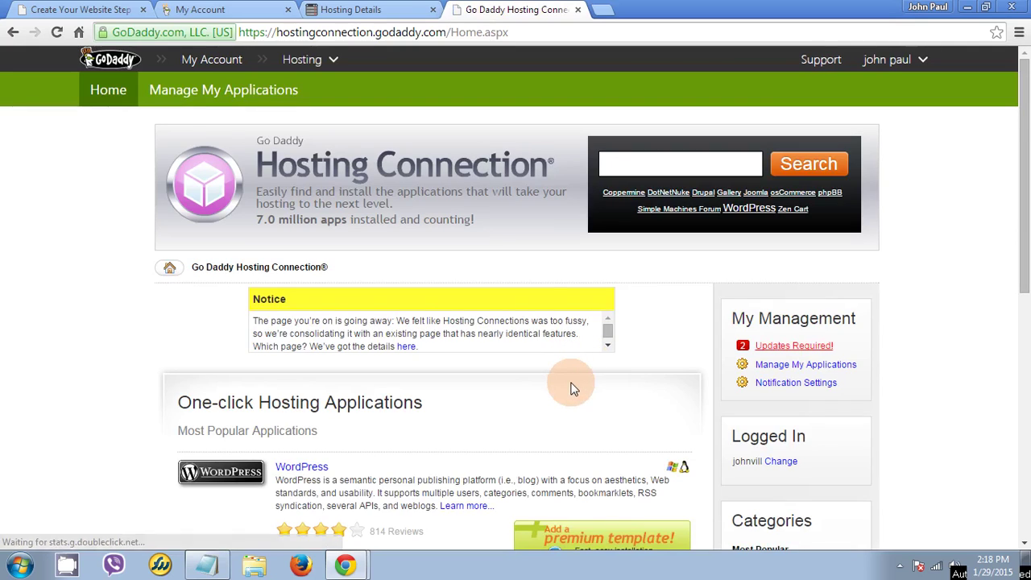
Look through the most popular one-click hosting applications and open the WordPress application page.
scroll(572, 370, down, 2)
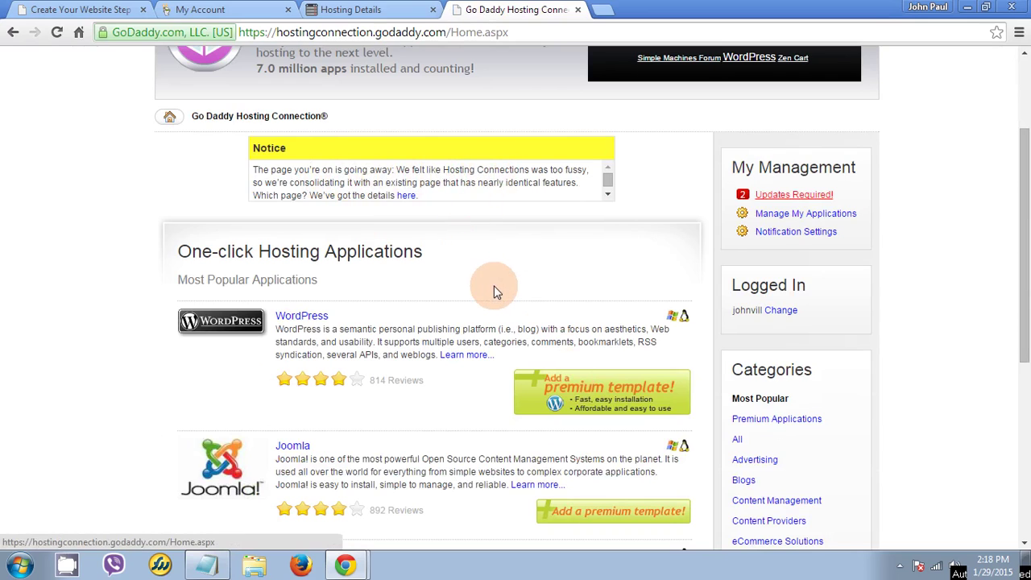
scroll(237, 332, down, 2)
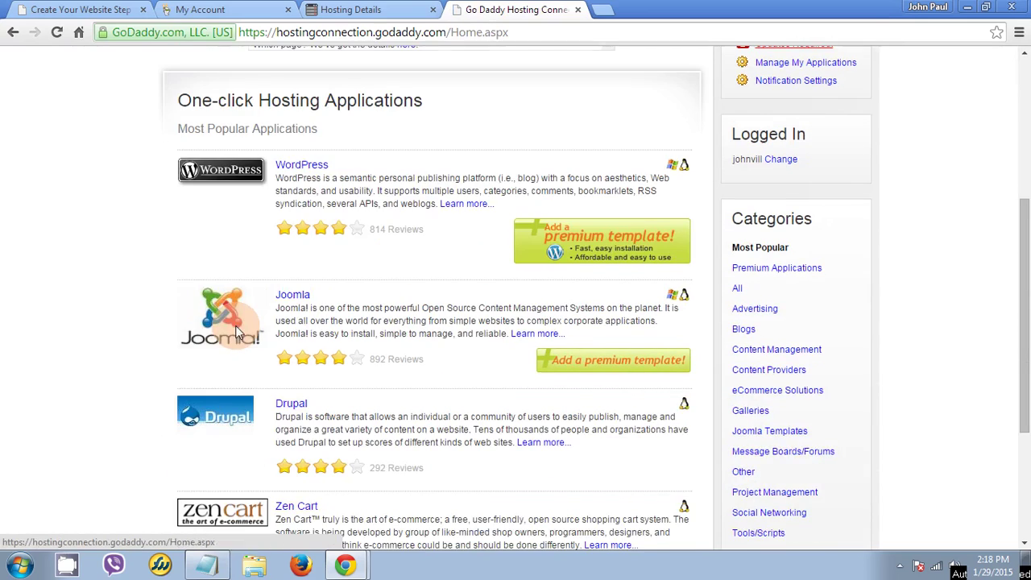
scroll(234, 382, up, 3)
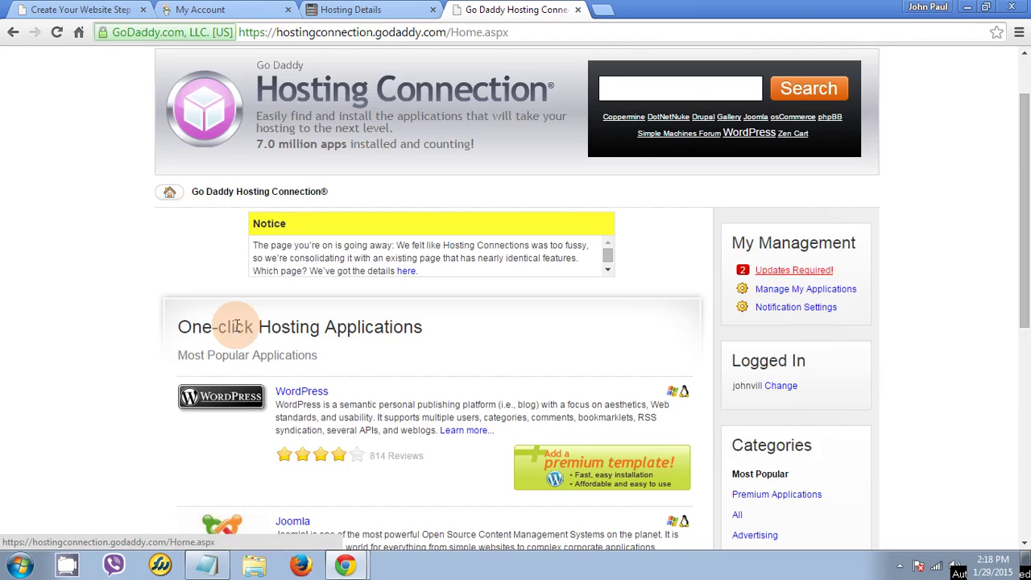
click(235, 400)
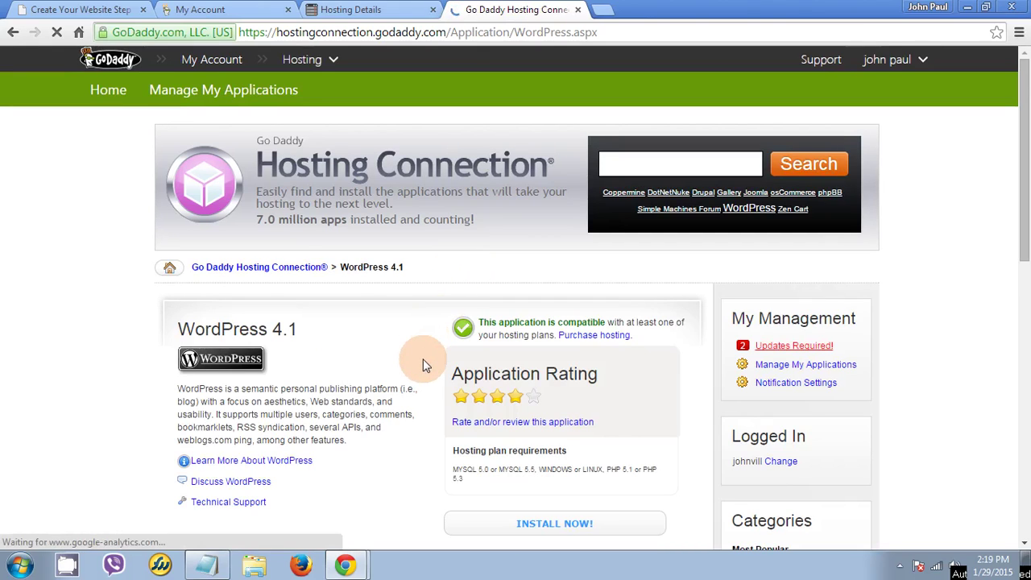
Examine the WordPress 4.1 application's hosting requirements, install option, rating breakdown and user reviews.
scroll(425, 365, down, 2)
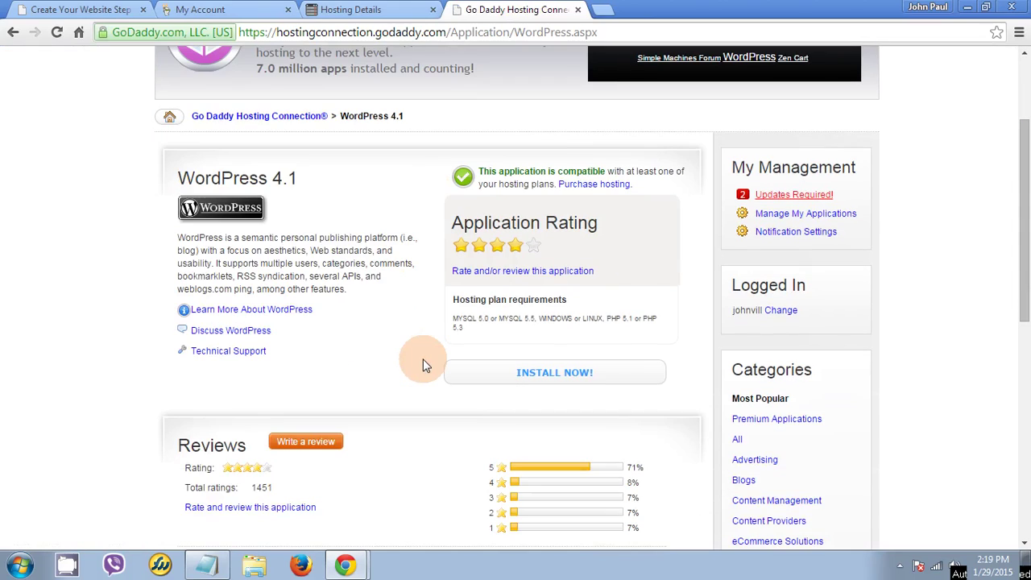
scroll(425, 365, down, 3)
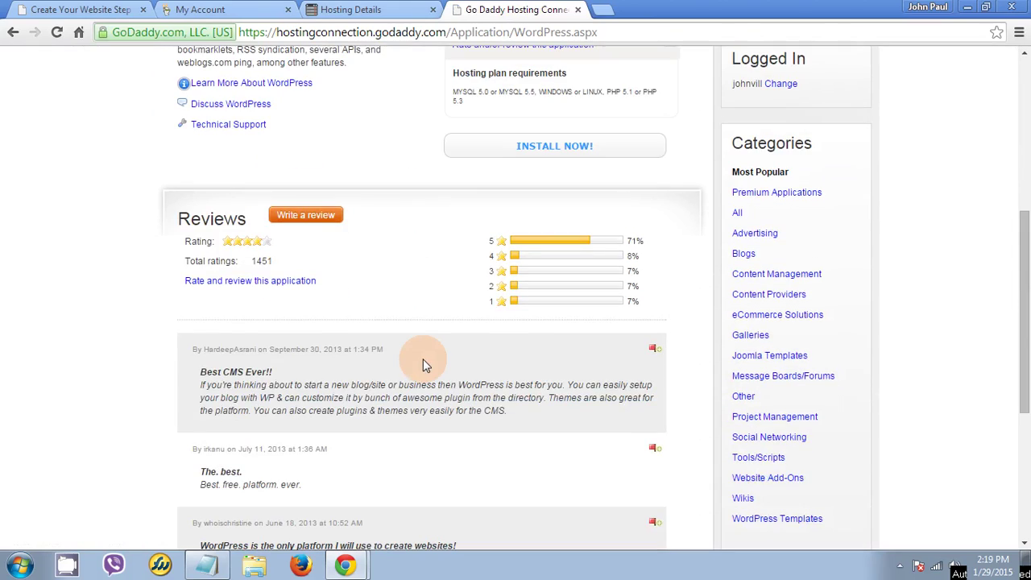
scroll(423, 358, down, 2)
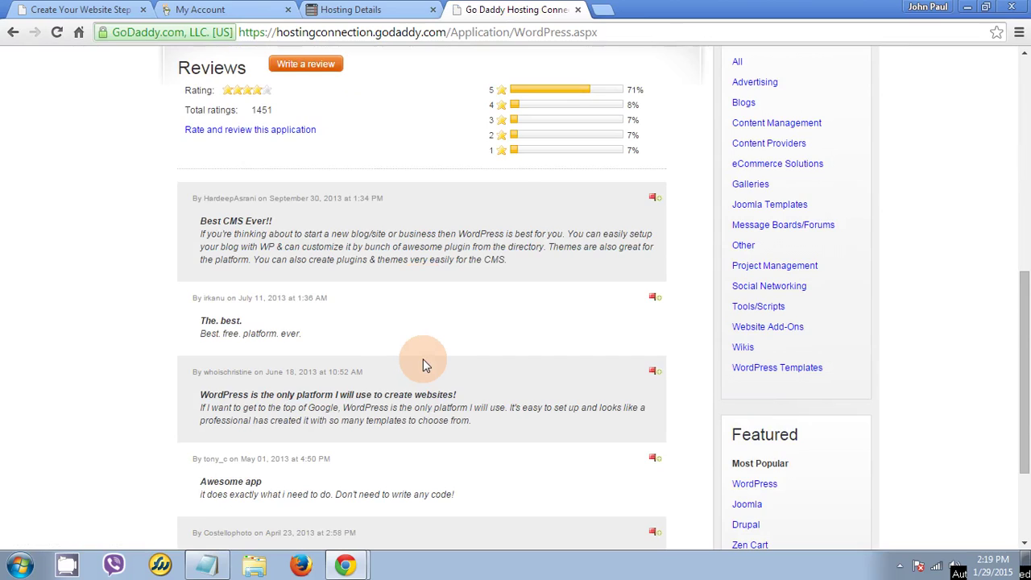
scroll(422, 358, down, 2)
scroll(423, 358, up, 10)
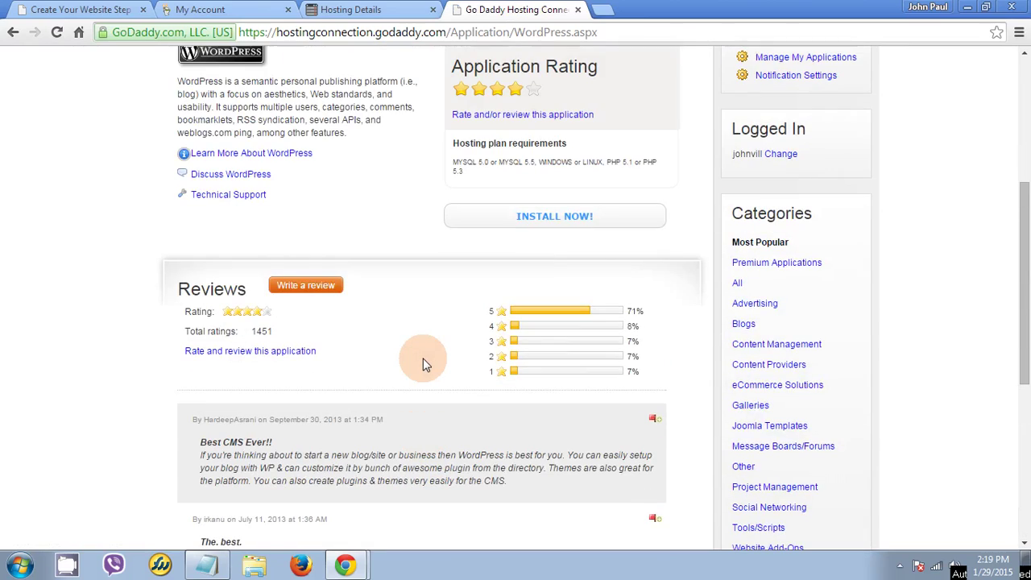